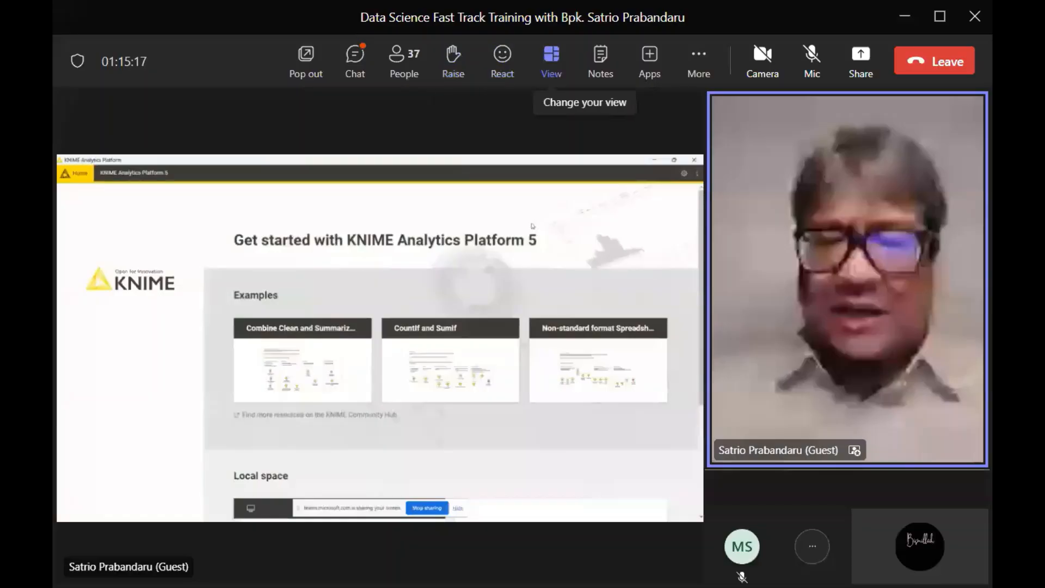
- Switch the meeting view to Focus on content so the shared screen is enlarged
{"action": "left_click", "coordinate": [552, 57]}
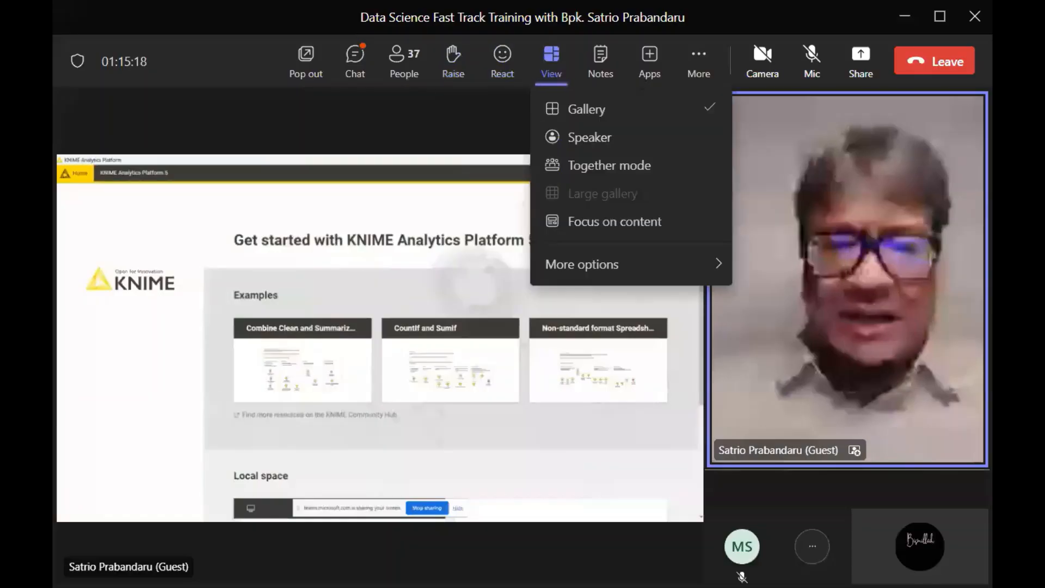
{"action": "left_click", "coordinate": [580, 217]}
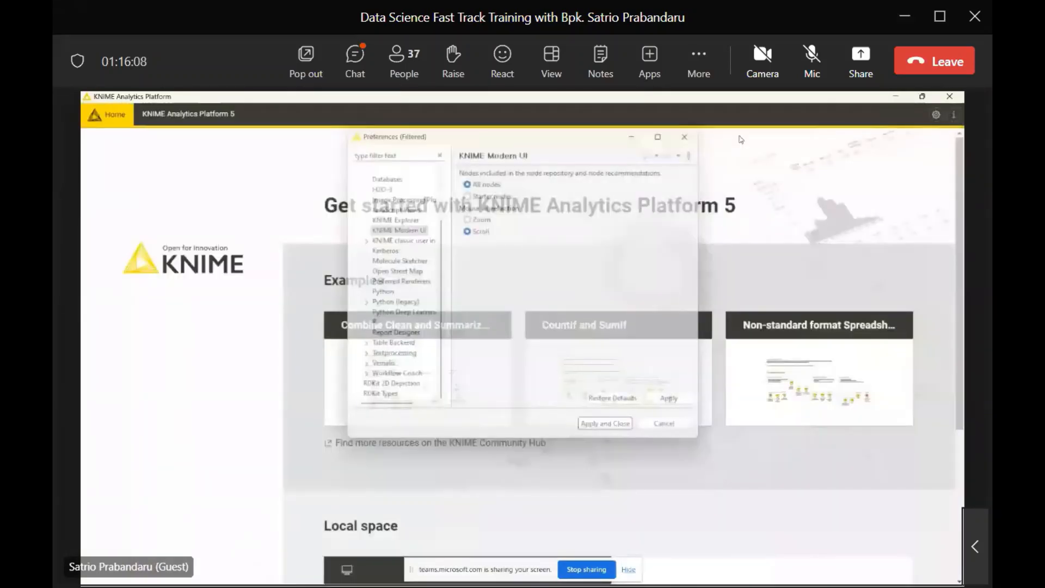
- Examine the KNIME Modern UI preferences and the list of preference categories, leaving the settings as they are
{"action": "left_click", "coordinate": [935, 117]}
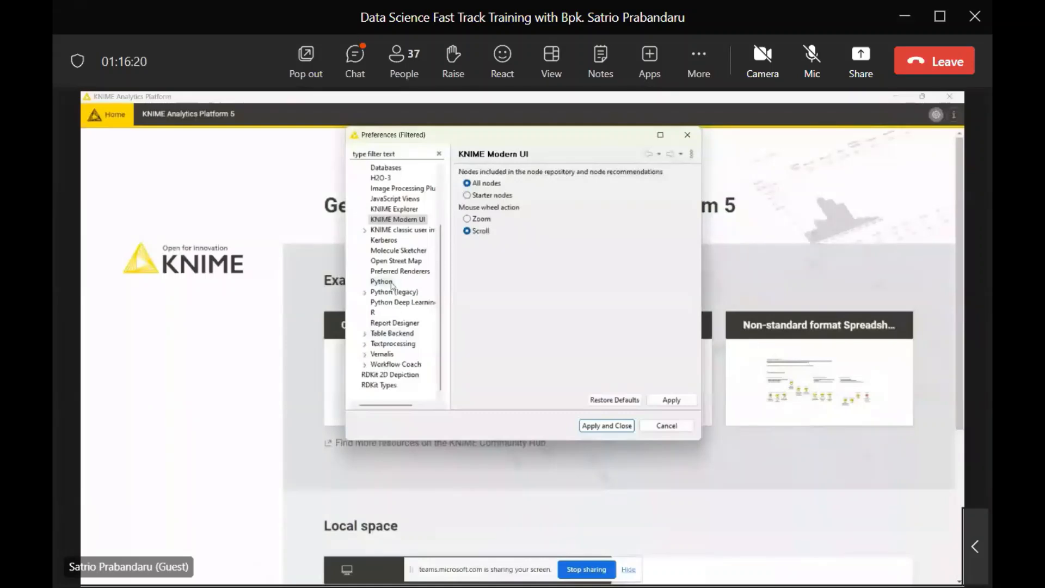
{"action": "scroll", "coordinate": [430, 283], "scroll_direction": "up", "scroll_amount": 2}
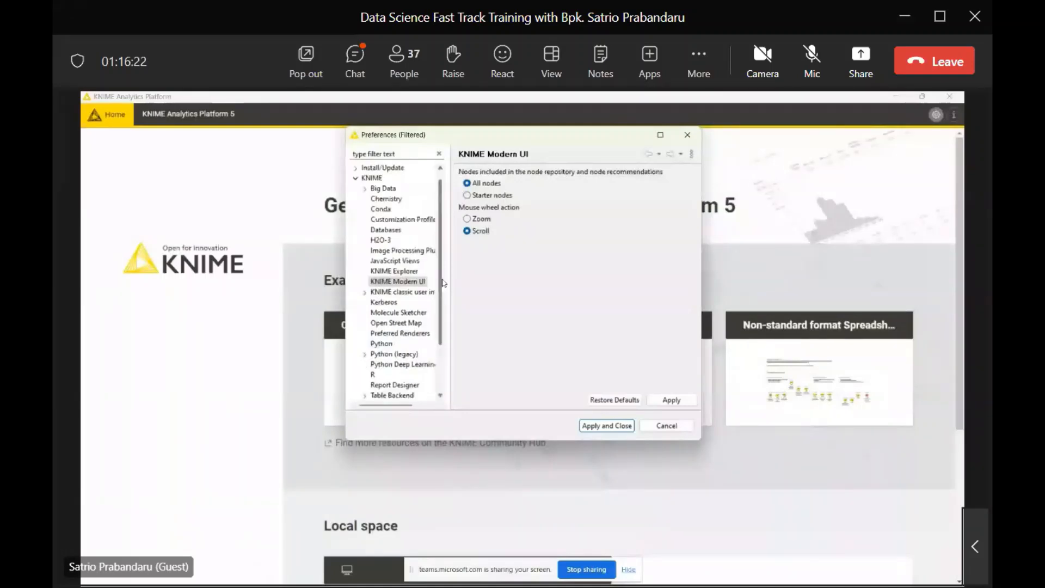
{"action": "scroll", "coordinate": [443, 283], "scroll_direction": "up", "scroll_amount": 1}
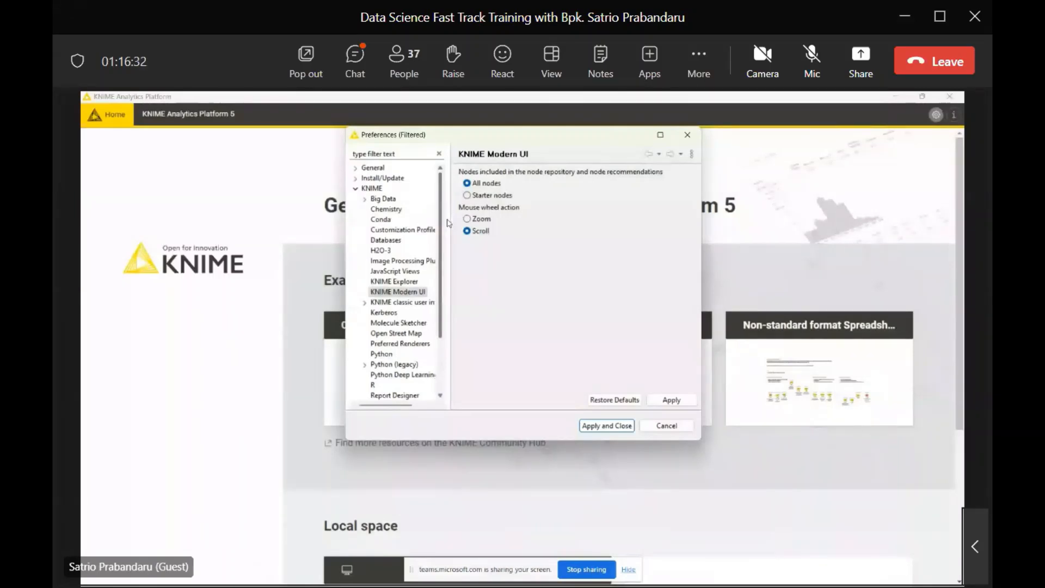
{"action": "left_click", "coordinate": [688, 135]}
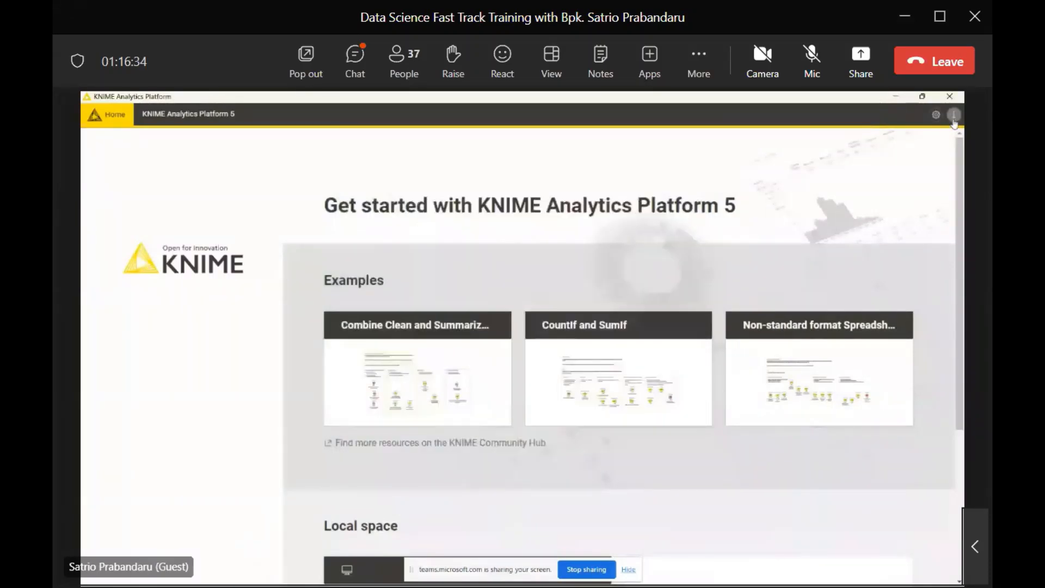
- Look through the Resources page, then return to the home page and view the examples and local space
{"action": "left_click", "coordinate": [953, 118]}
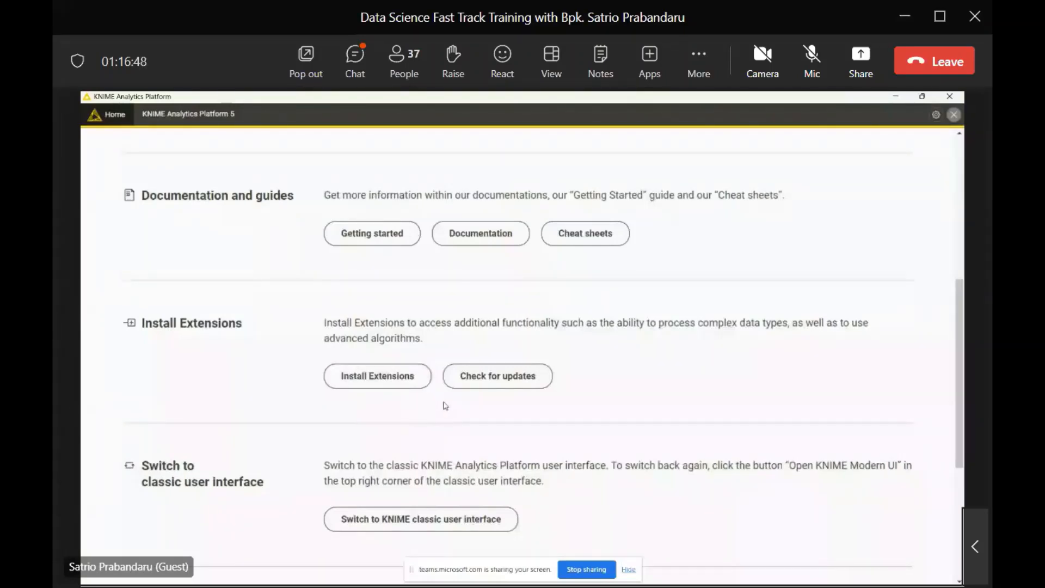
{"action": "scroll", "coordinate": [445, 405], "scroll_direction": "up", "scroll_amount": 5}
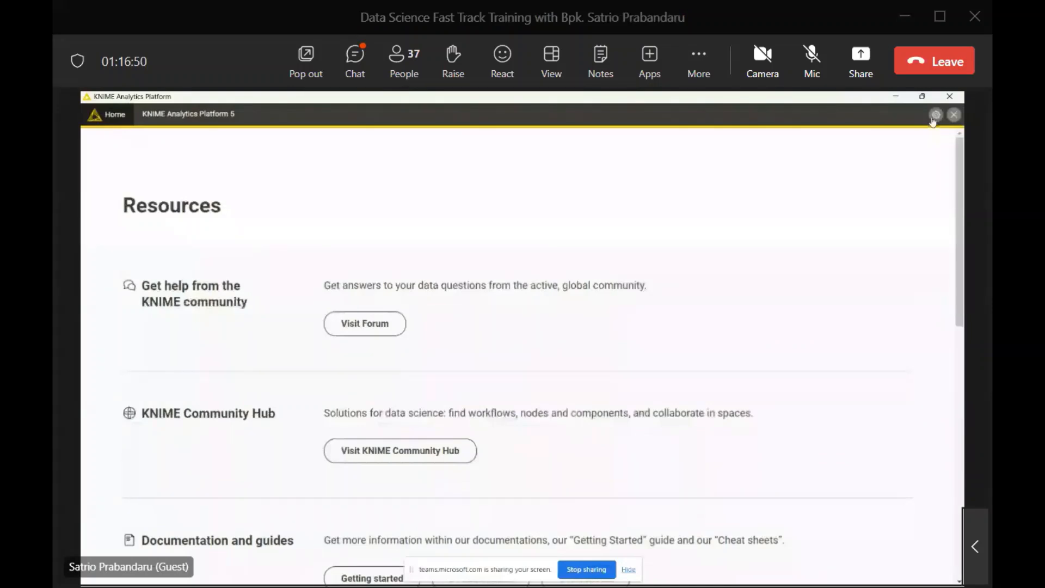
{"action": "left_click", "coordinate": [954, 115]}
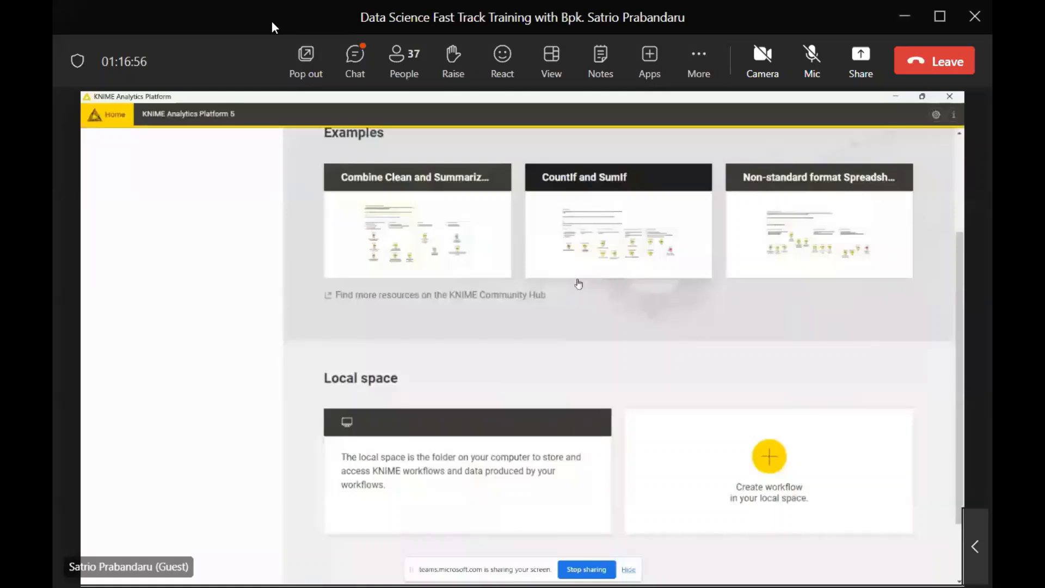
{"action": "scroll", "coordinate": [675, 338], "scroll_direction": "down", "scroll_amount": 2}
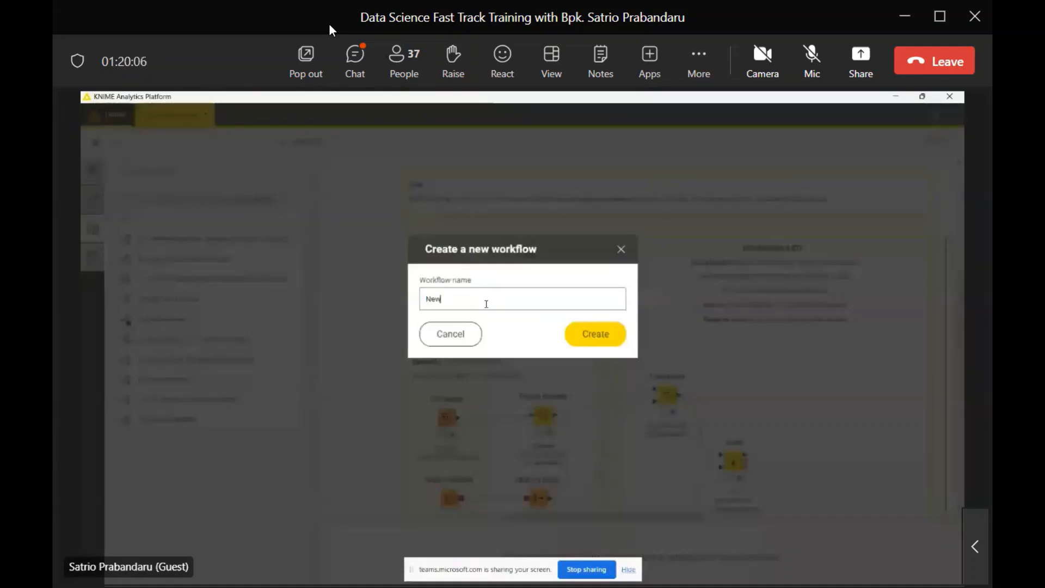
- Create the new workflow named New1 and add an Excel Reader node to its canvas
{"action": "left_click", "coordinate": [606, 342]}
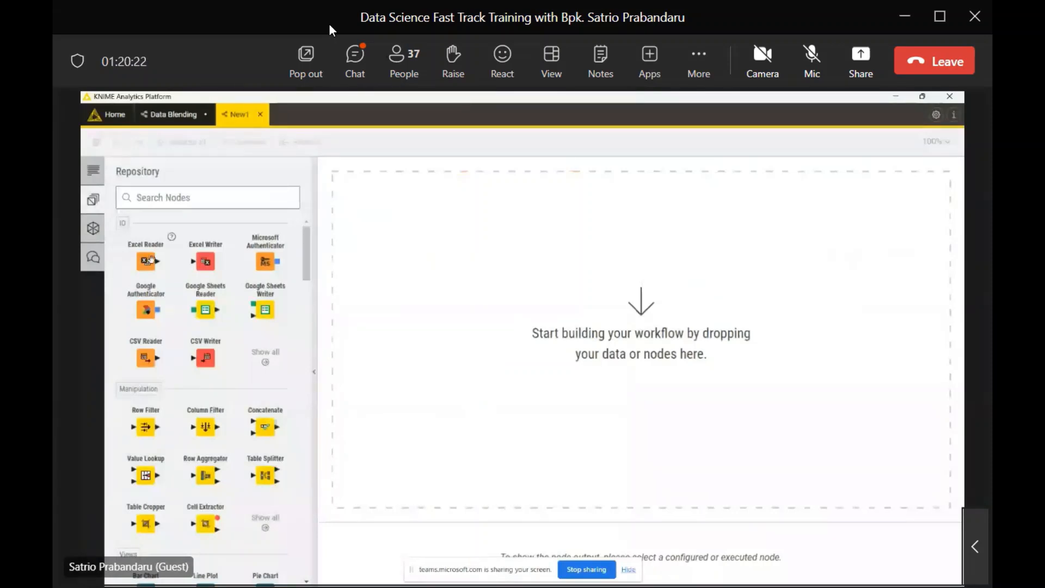
{"action": "left_click_drag", "start_coordinate": [151, 260], "coordinate": [371, 216]}
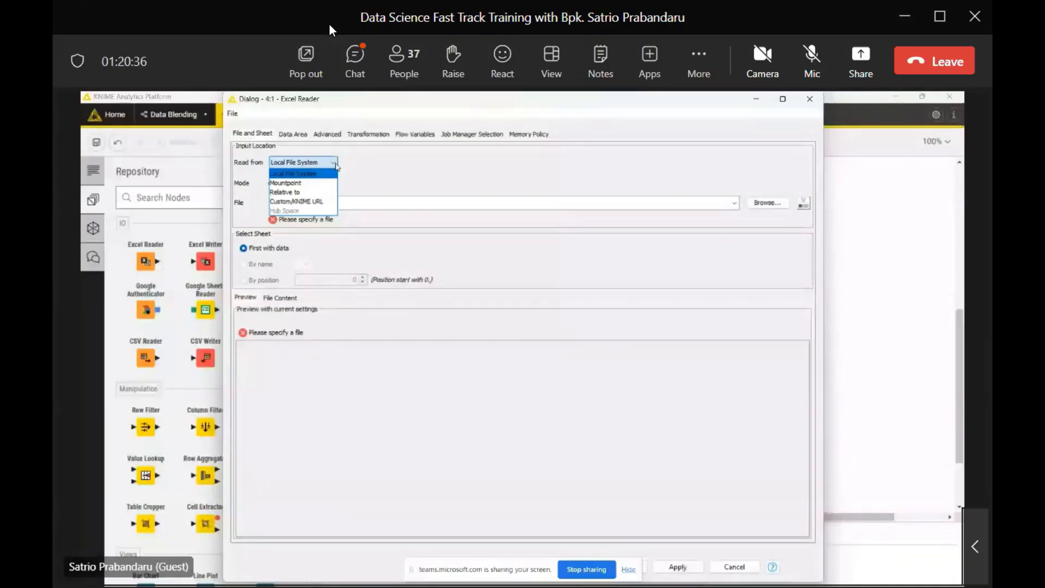
{"action": "left_click", "coordinate": [314, 192]}
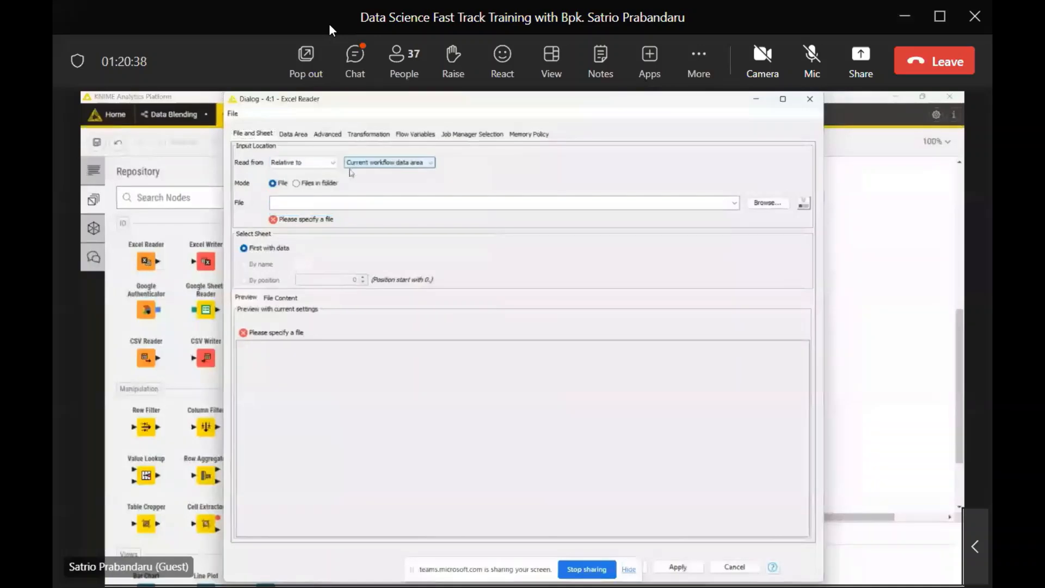
{"action": "left_click", "coordinate": [302, 162]}
{"action": "left_click", "coordinate": [297, 170]}
- Browse for the Excel Reader's input file, going through Users, ASUS and Desktop to the TRN PAMA ENG 2023 folder
{"action": "left_click", "coordinate": [767, 203]}
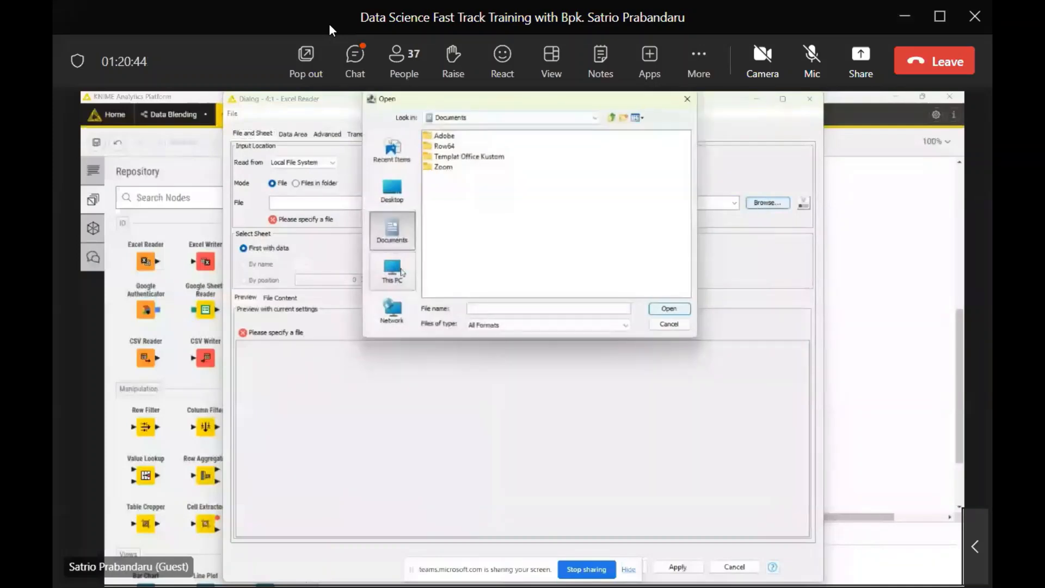
{"action": "left_click", "coordinate": [393, 270]}
{"action": "double_click", "coordinate": [442, 145]}
{"action": "left_click", "coordinate": [443, 218]}
{"action": "double_click", "coordinate": [443, 219]}
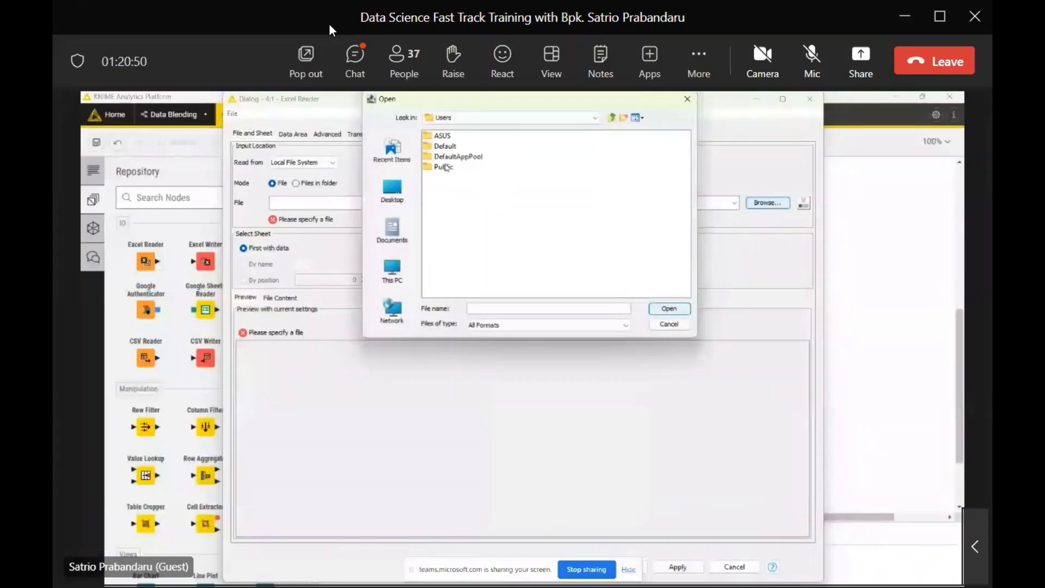
{"action": "double_click", "coordinate": [442, 135]}
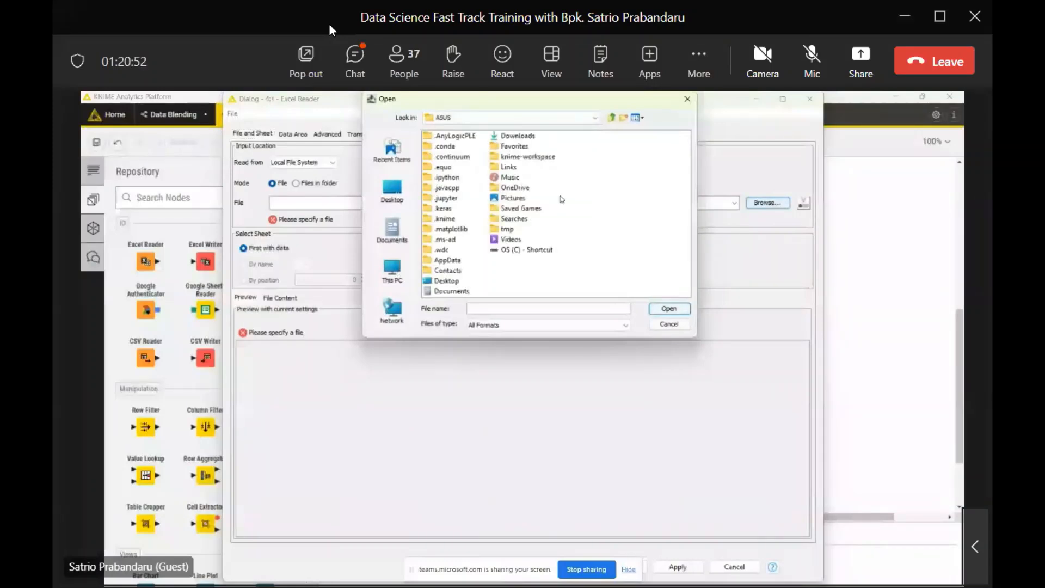
{"action": "double_click", "coordinate": [446, 281]}
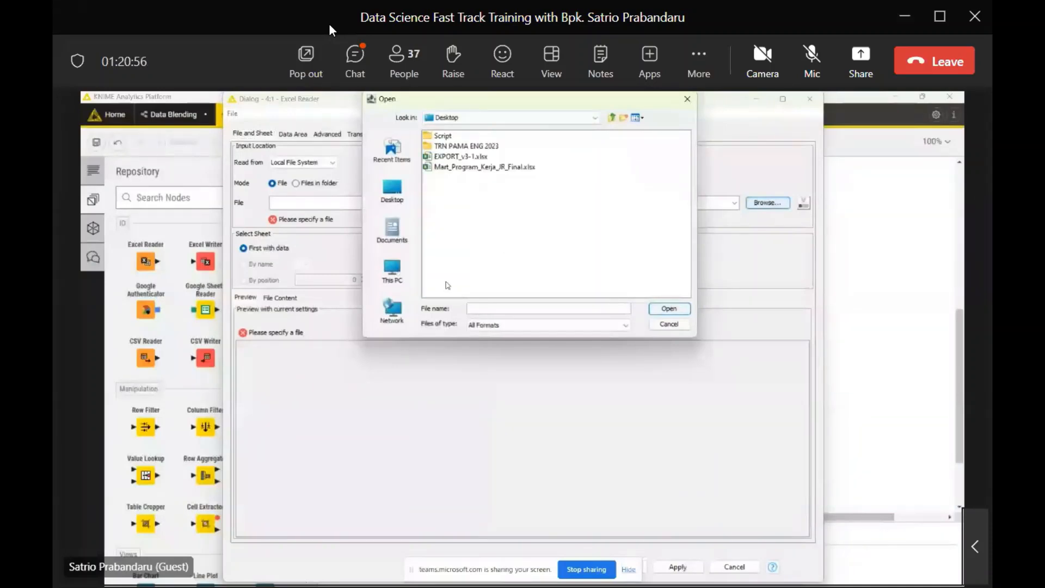
{"action": "double_click", "coordinate": [476, 146]}
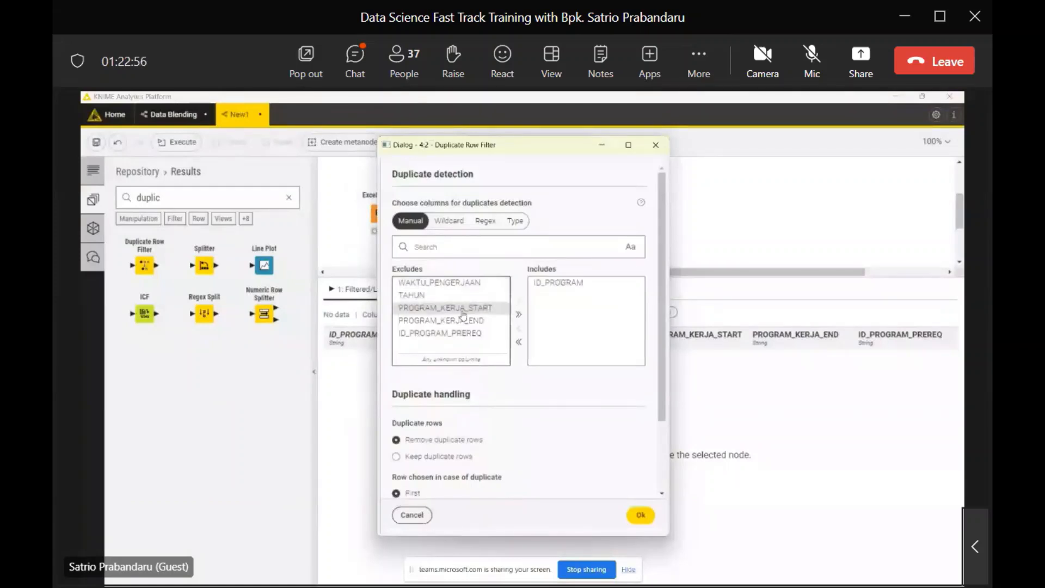
- Include PROGRAM_KERJA_START, PROGRAM_KERJA_END and ID_PROGRAM_PREREQ in the Duplicate Row Filter's duplicate detection and apply the configuration
{"action": "double_click", "coordinate": [462, 308]}
{"action": "double_click", "coordinate": [451, 308]}
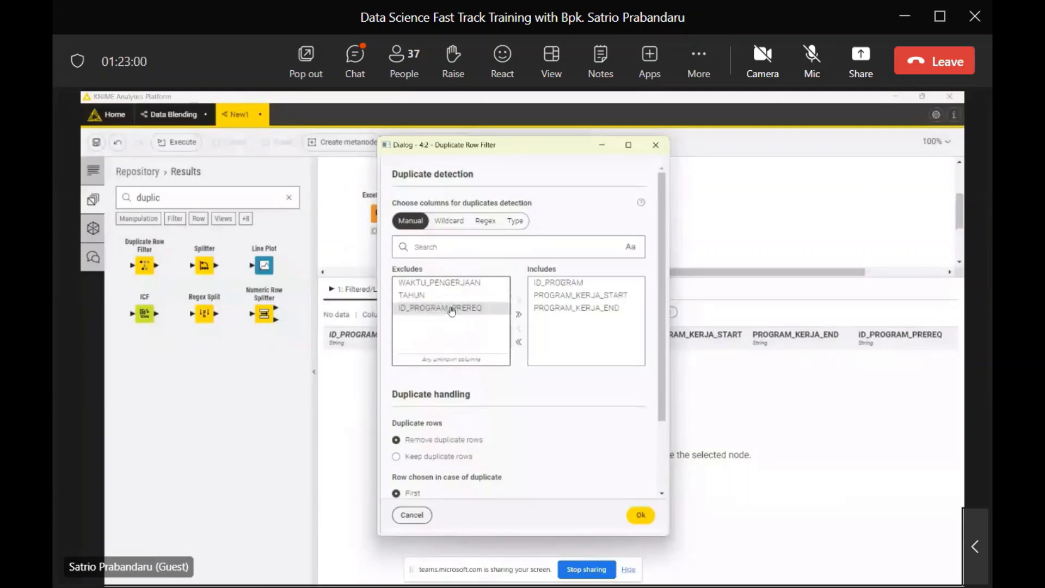
{"action": "double_click", "coordinate": [451, 309]}
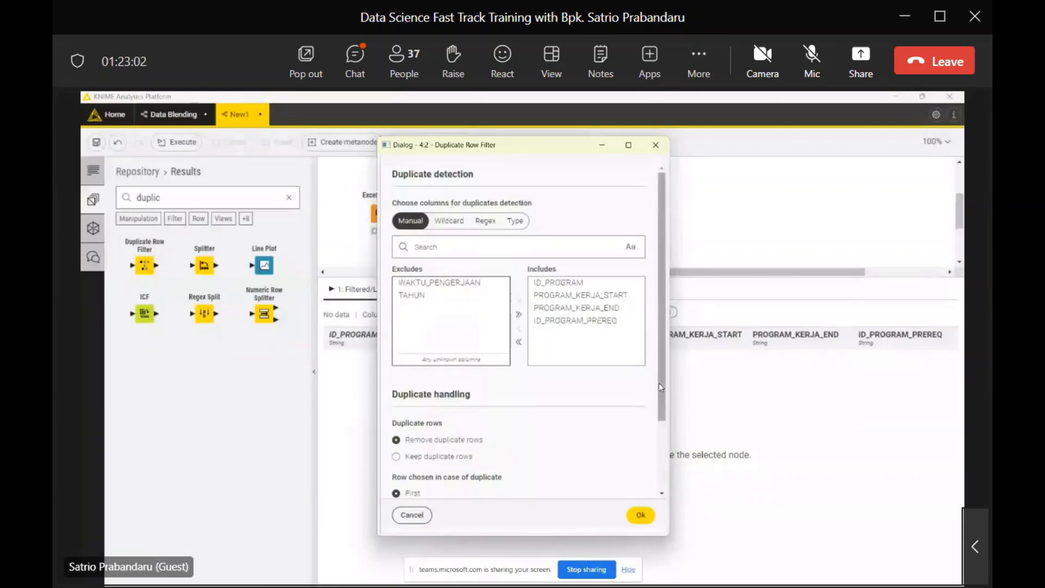
{"action": "left_click_drag", "start_coordinate": [658, 383], "coordinate": [664, 447]}
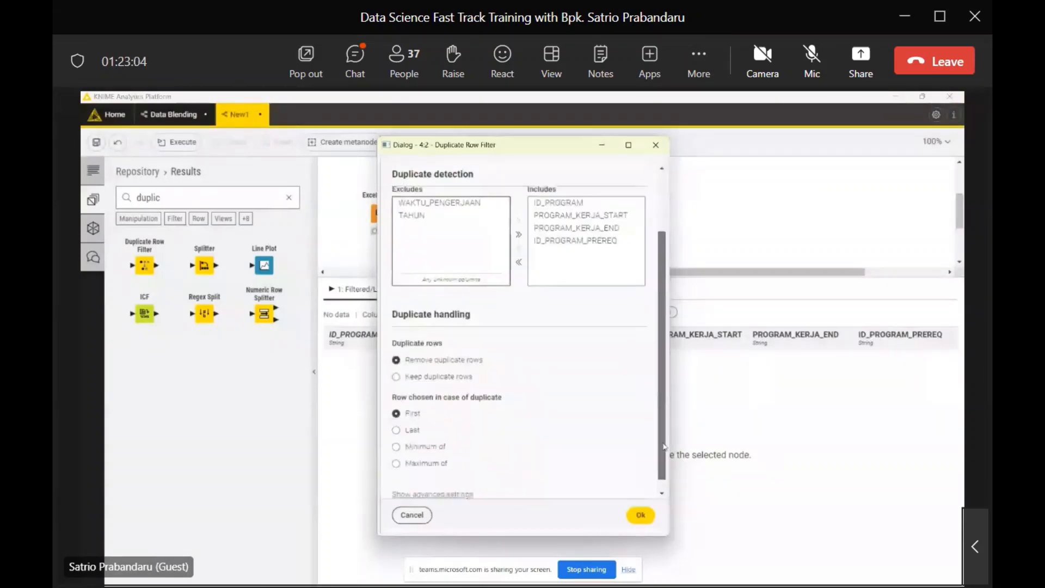
{"action": "scroll", "coordinate": [468, 364], "scroll_direction": "down", "scroll_amount": 1}
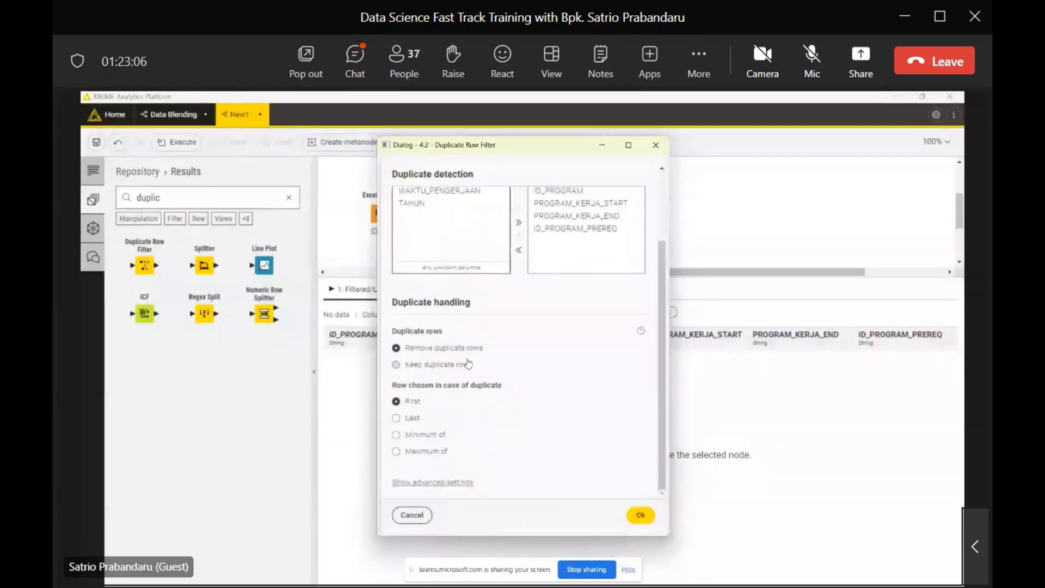
{"action": "left_click", "coordinate": [640, 515]}
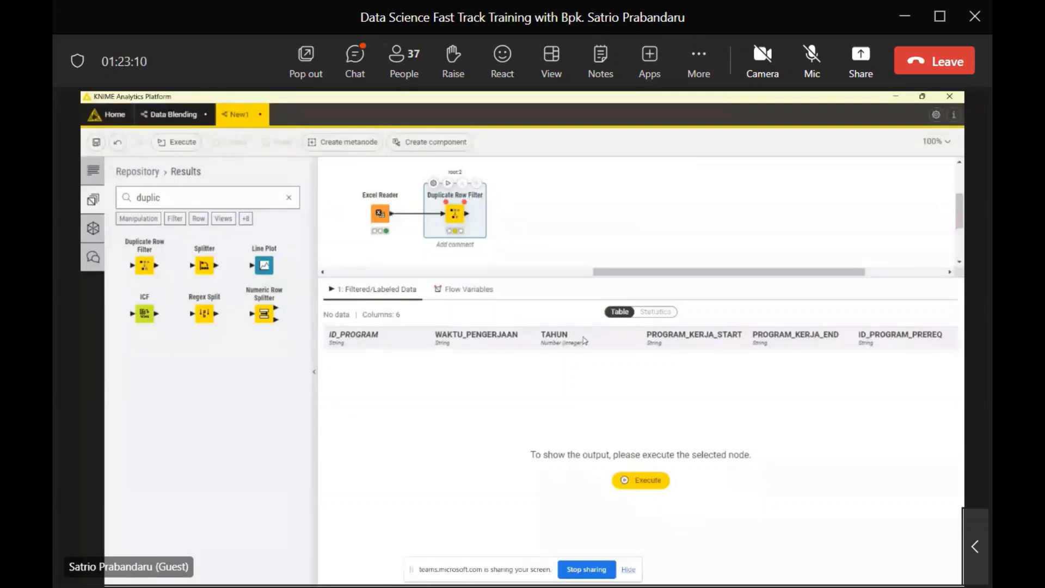
- Execute the Duplicate Row Filter node, narrow the ID_PROGRAM column and review the rows of the output table
{"action": "left_click", "coordinate": [641, 480]}
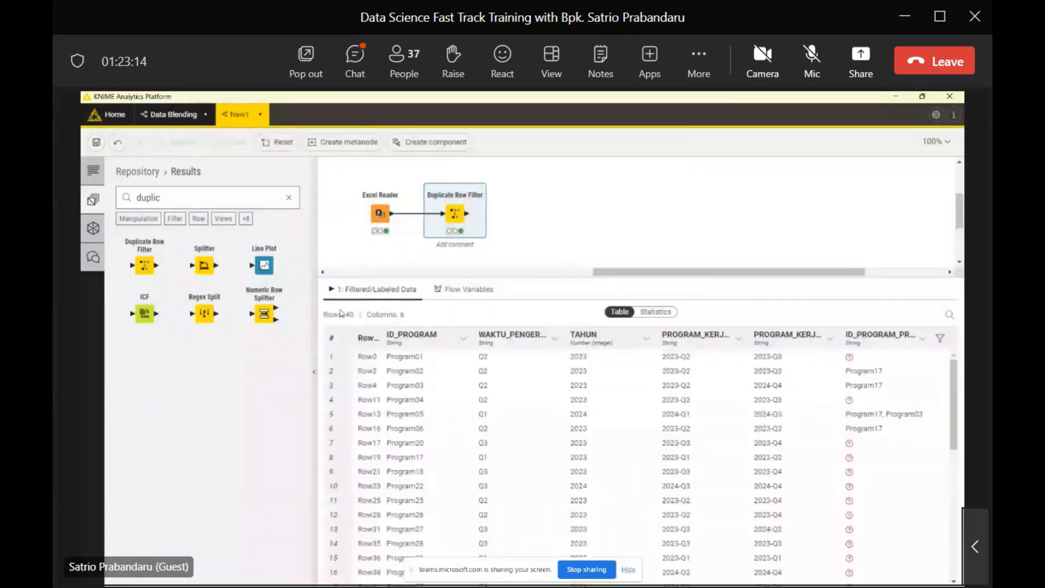
{"action": "left_click_drag", "start_coordinate": [473, 338], "coordinate": [457, 339]}
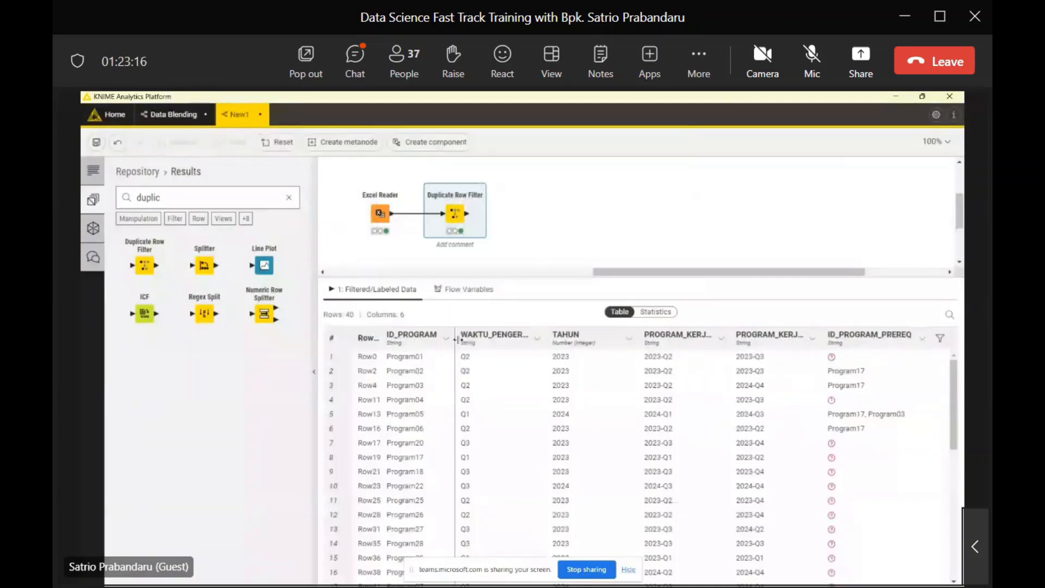
{"action": "left_click_drag", "start_coordinate": [456, 339], "coordinate": [459, 339]}
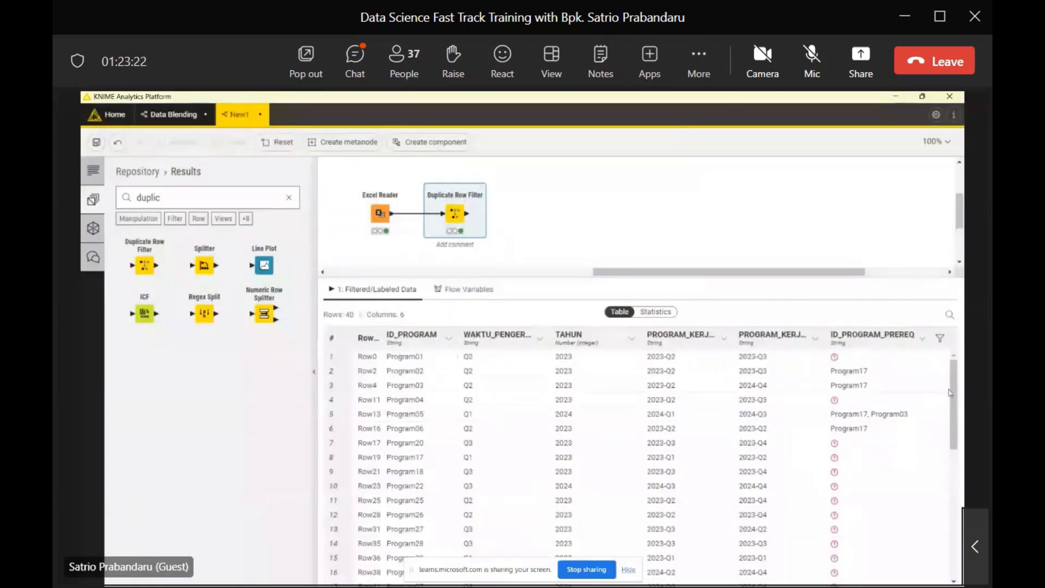
{"action": "left_click_drag", "start_coordinate": [957, 387], "coordinate": [957, 405]}
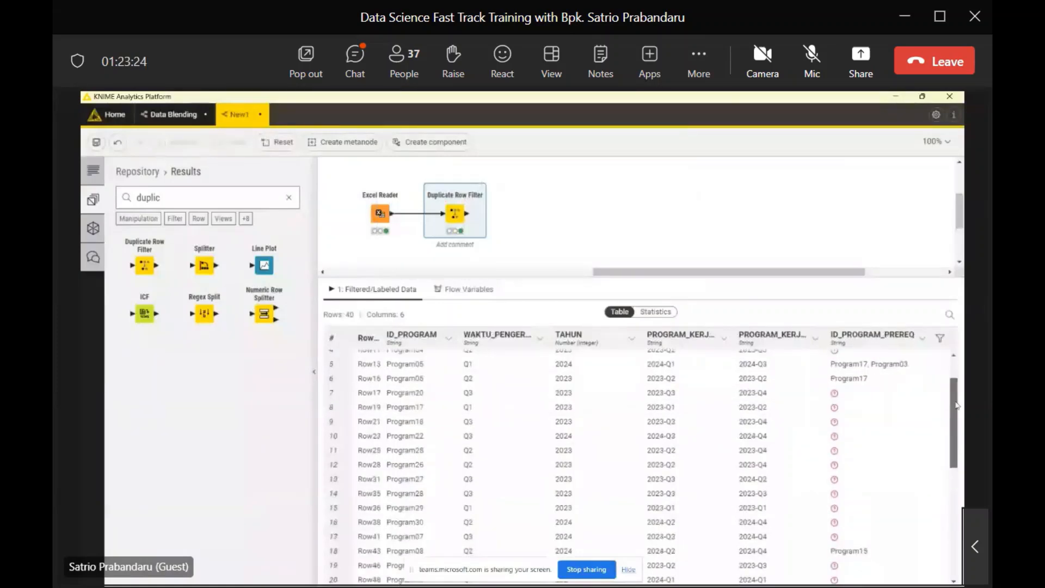
{"action": "left_click_drag", "start_coordinate": [956, 405], "coordinate": [956, 387]}
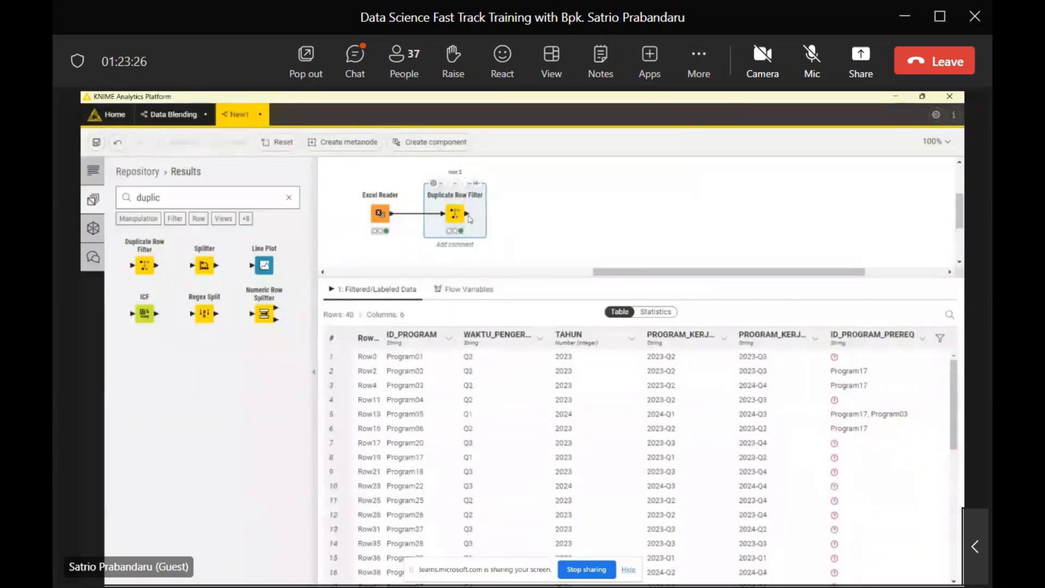
- Move the Duplicate Row Filter node slightly above the Excel Reader and enlarge the workflow canvas over the output table
{"action": "left_click_drag", "start_coordinate": [470, 220], "coordinate": [455, 195]}
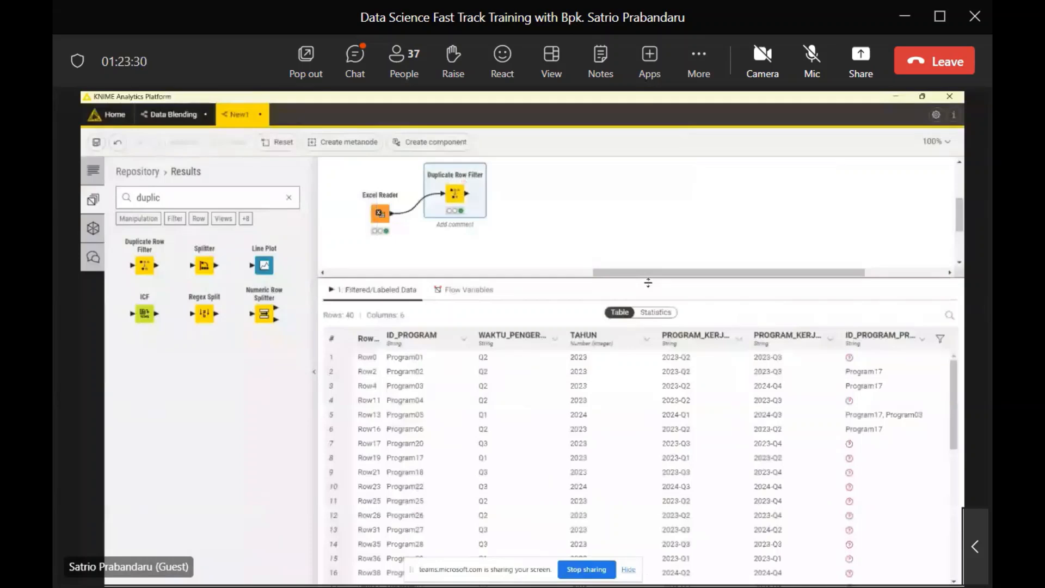
{"action": "left_click_drag", "start_coordinate": [648, 282], "coordinate": [648, 373]}
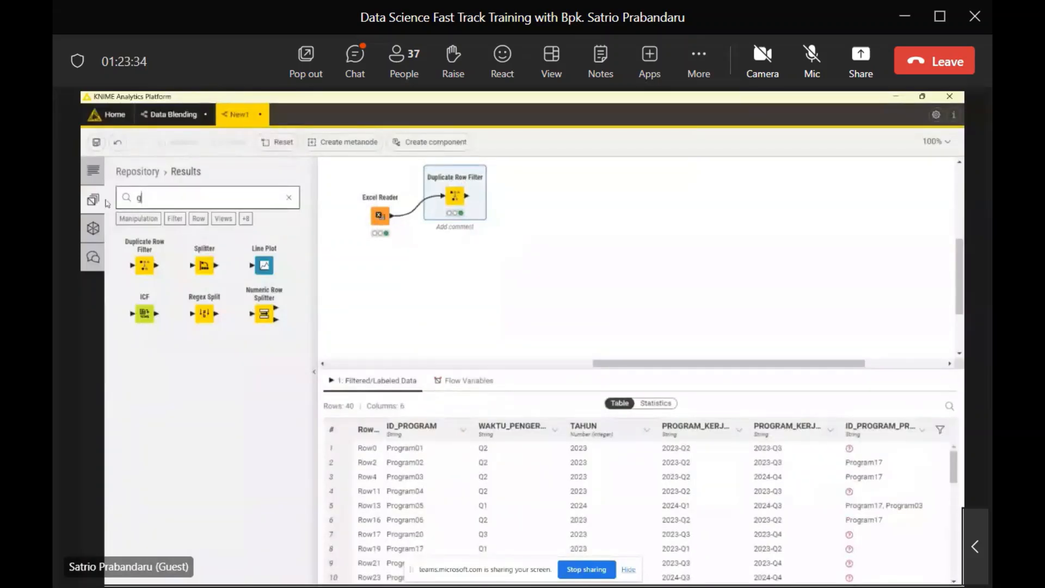
- Clear the node search and look through all categories of the node repository, ending back at the IO nodes
{"action": "left_click", "coordinate": [289, 197]}
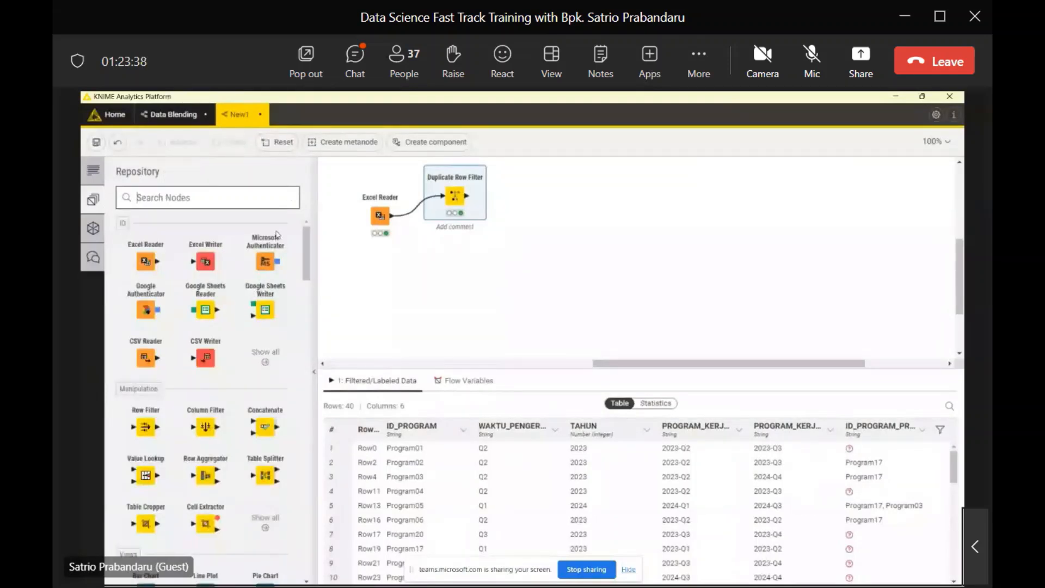
{"action": "left_click_drag", "start_coordinate": [306, 252], "coordinate": [307, 267]}
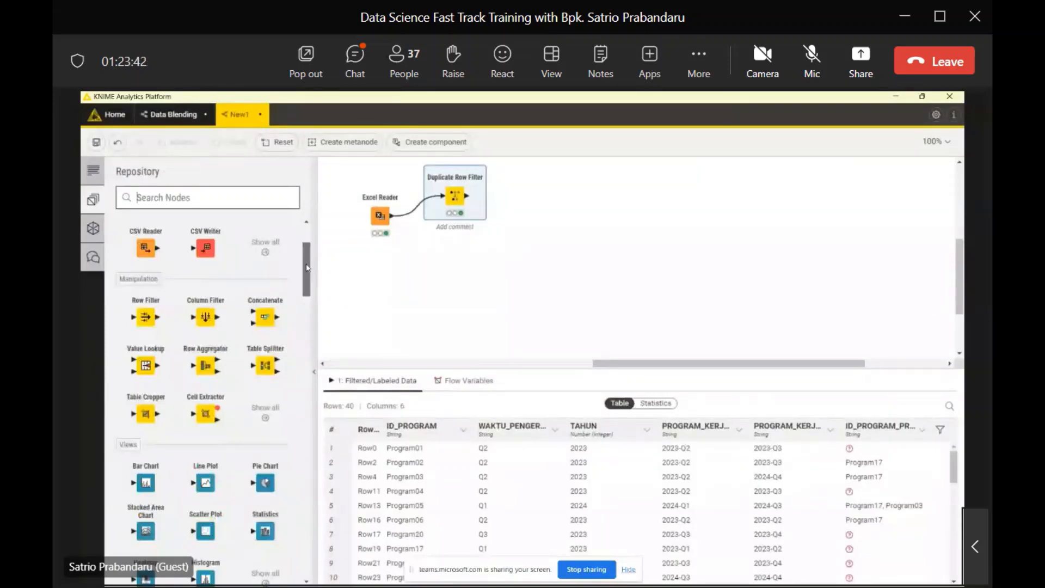
{"action": "left_click_drag", "start_coordinate": [306, 267], "coordinate": [301, 396]}
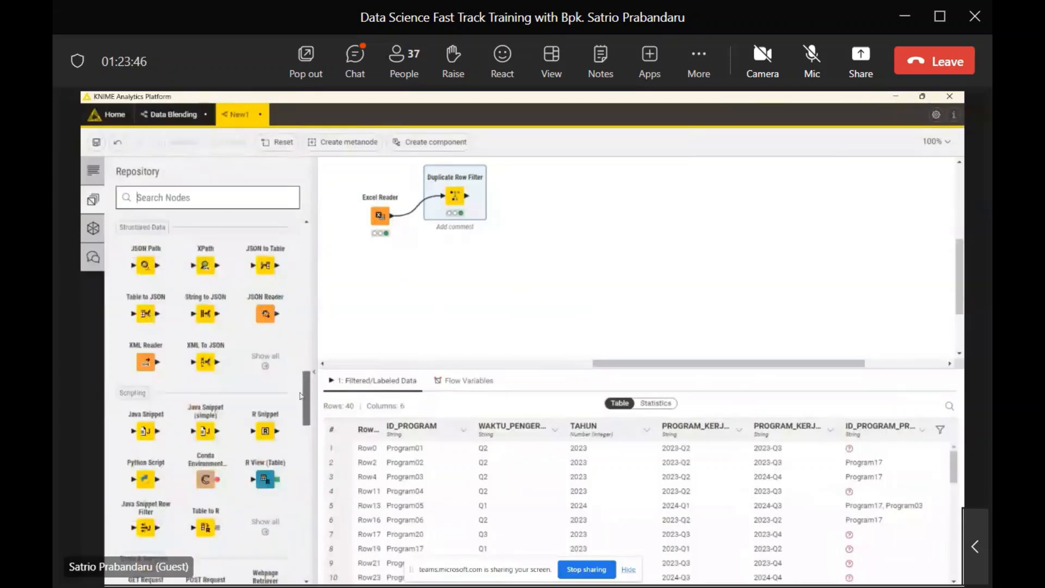
{"action": "left_click_drag", "start_coordinate": [301, 396], "coordinate": [303, 523]}
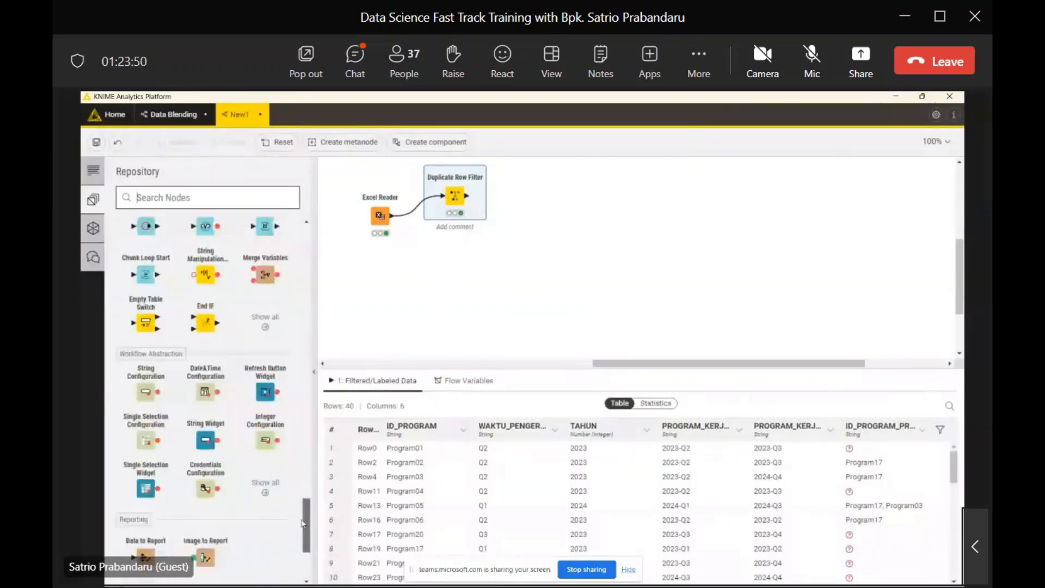
{"action": "left_click_drag", "start_coordinate": [302, 524], "coordinate": [391, 273]}
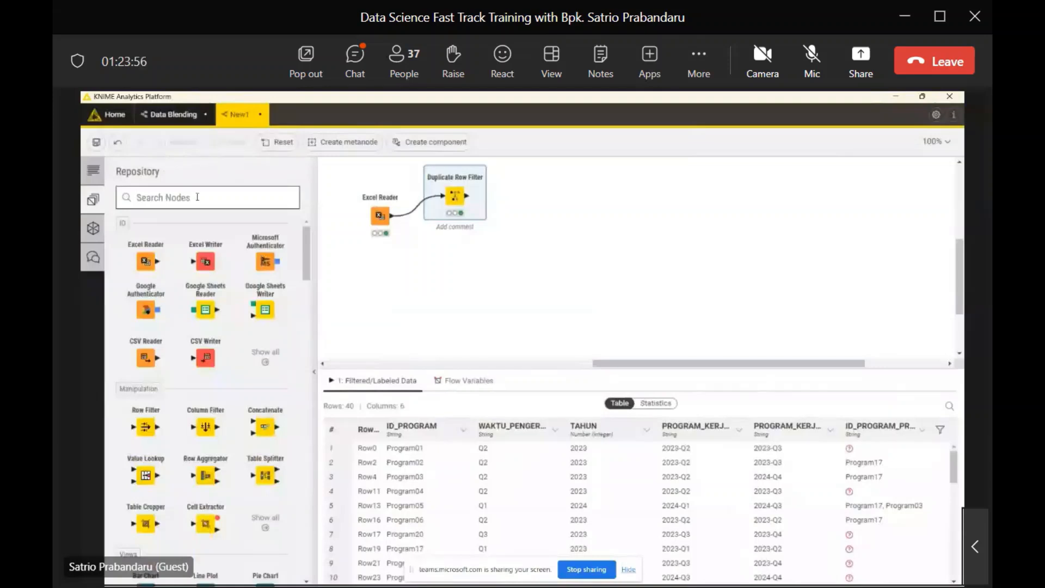
- Add a GroupBy node below the Duplicate Row Filter, fed by the Excel Reader, and set ID_PROGRAM as its group column
{"action": "type", "text": "group"}
{"action": "left_click_drag", "start_coordinate": [145, 265], "coordinate": [411, 290]}
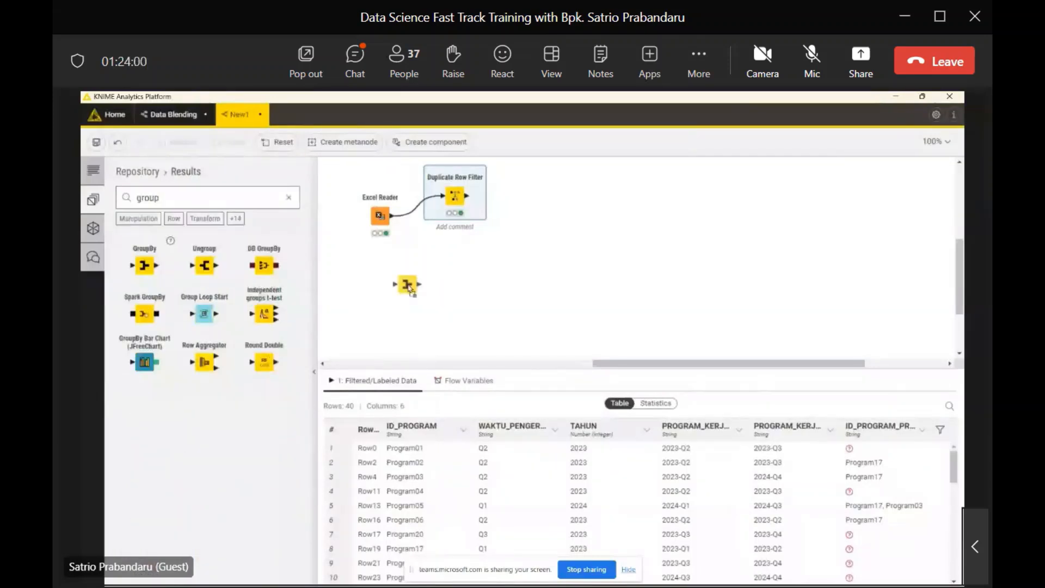
{"action": "left_click_drag", "start_coordinate": [411, 290], "coordinate": [451, 281]}
{"action": "double_click", "coordinate": [451, 282]}
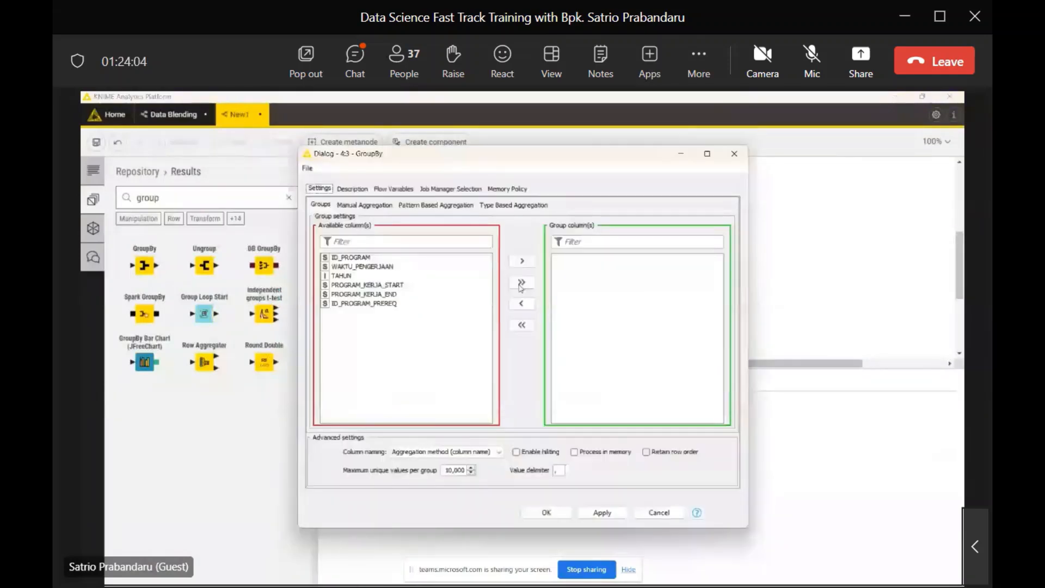
{"action": "double_click", "coordinate": [350, 257]}
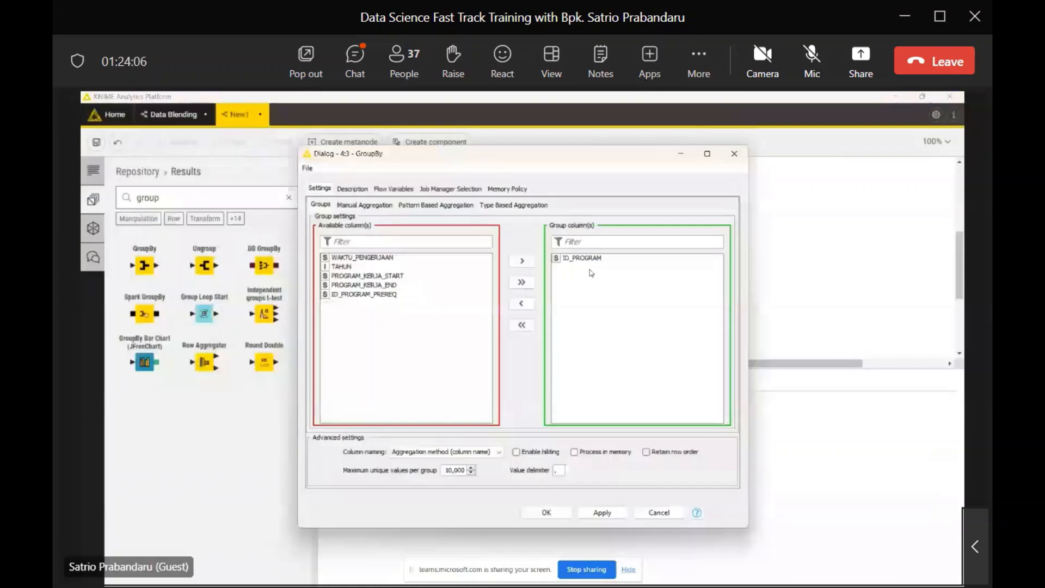
- Add WAKTU_PENGERJAAN as a manual aggregation with the Count method and execute the GroupBy node
{"action": "left_click", "coordinate": [365, 205]}
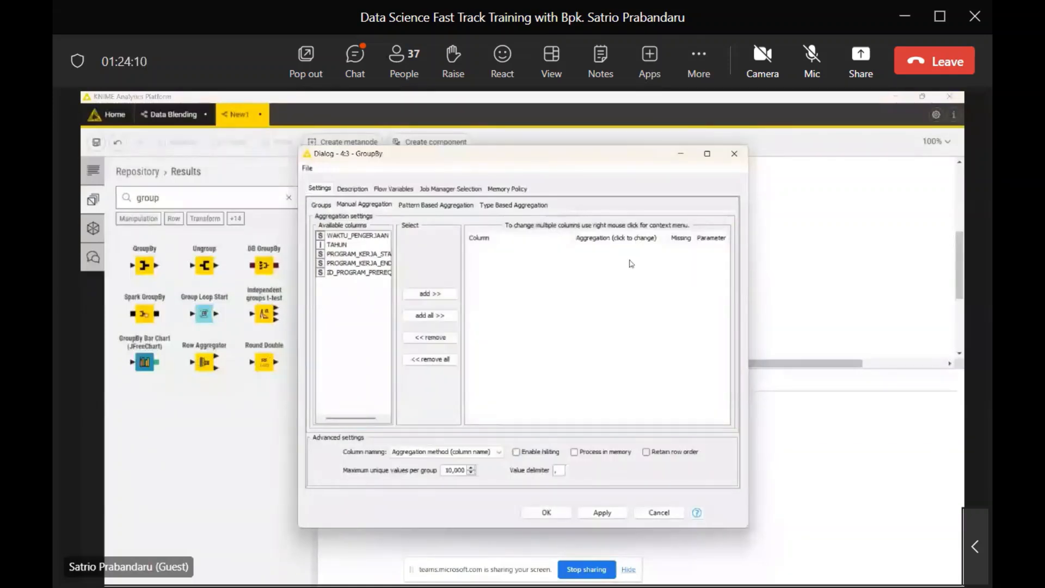
{"action": "double_click", "coordinate": [375, 237]}
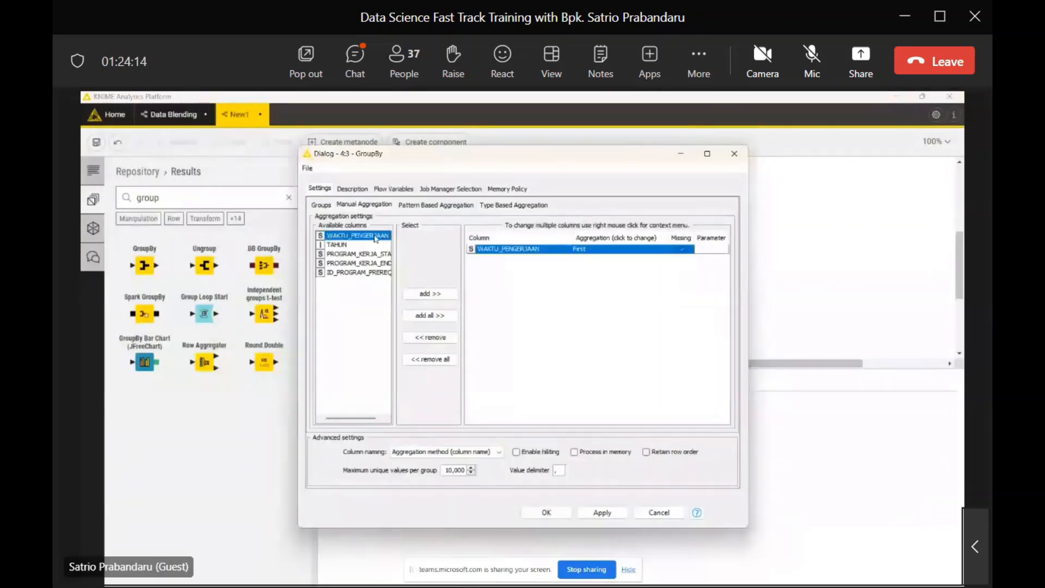
{"action": "left_click", "coordinate": [615, 249]}
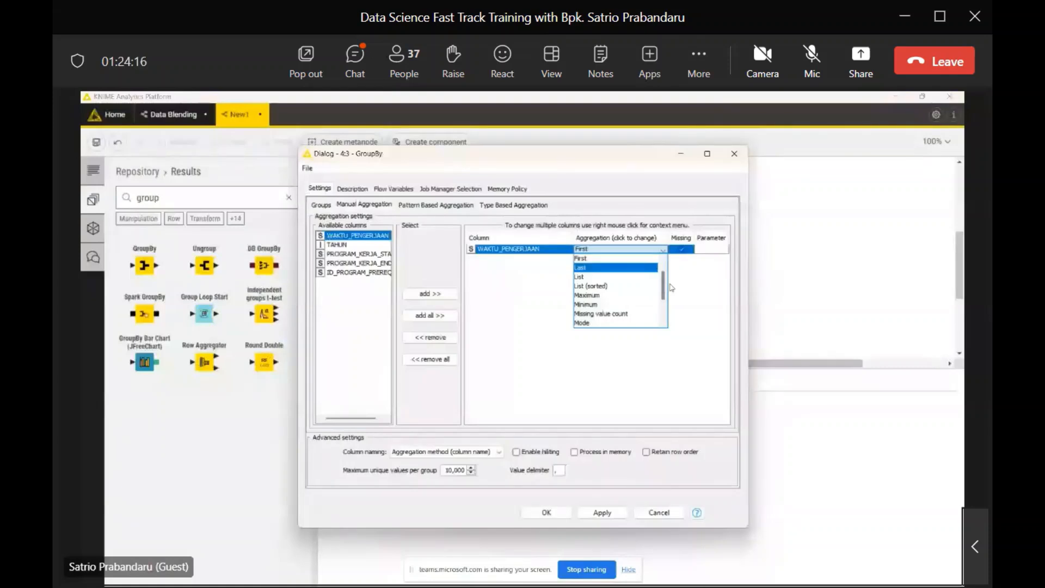
{"action": "scroll", "coordinate": [653, 302], "scroll_direction": "down", "scroll_amount": 2}
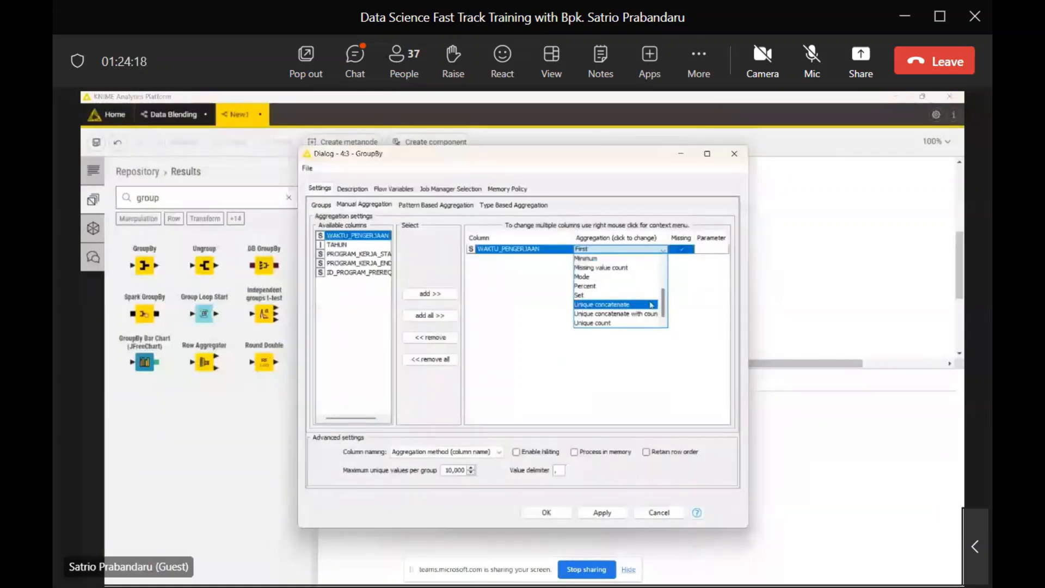
{"action": "scroll", "coordinate": [665, 301], "scroll_direction": "up", "scroll_amount": 1}
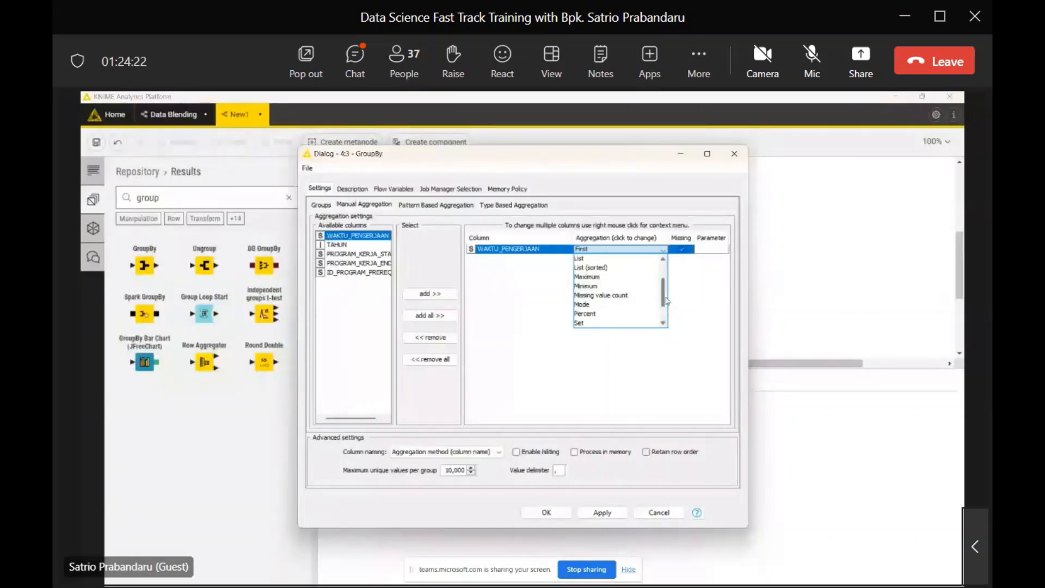
{"action": "scroll", "coordinate": [666, 300], "scroll_direction": "up", "scroll_amount": 2}
{"action": "left_click", "coordinate": [598, 269]}
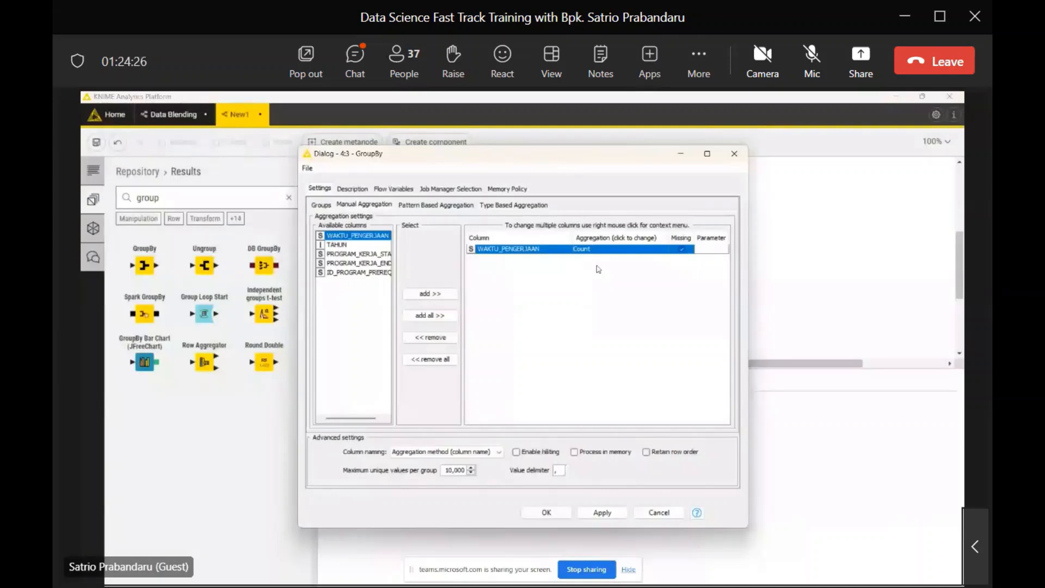
{"action": "left_click", "coordinate": [546, 512]}
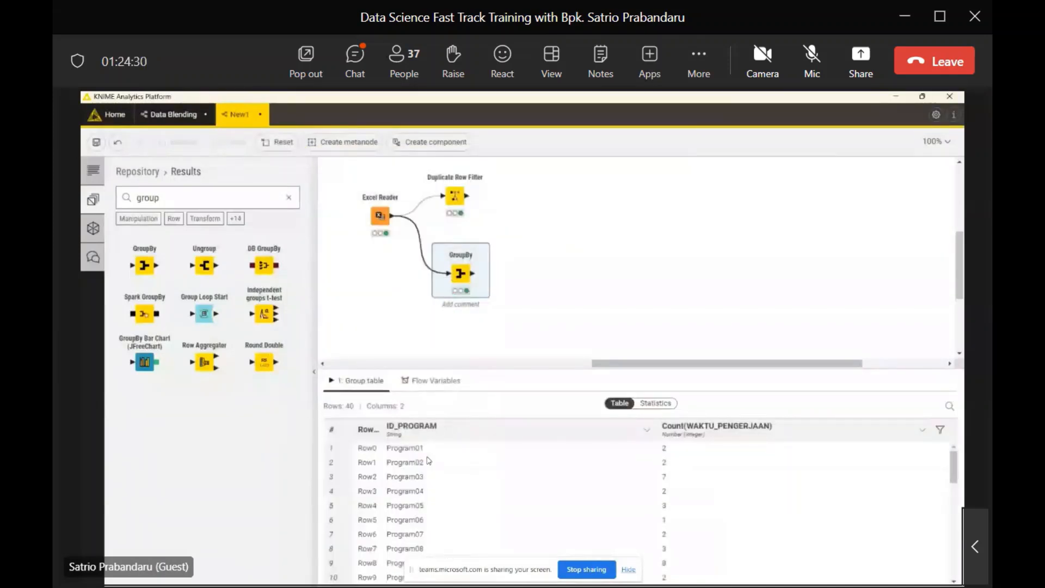
- Collapse the node repository and sort the group table ascending by Count(WAKTU_PENGERJAAN) to review the counts per program
{"action": "left_click", "coordinate": [317, 374]}
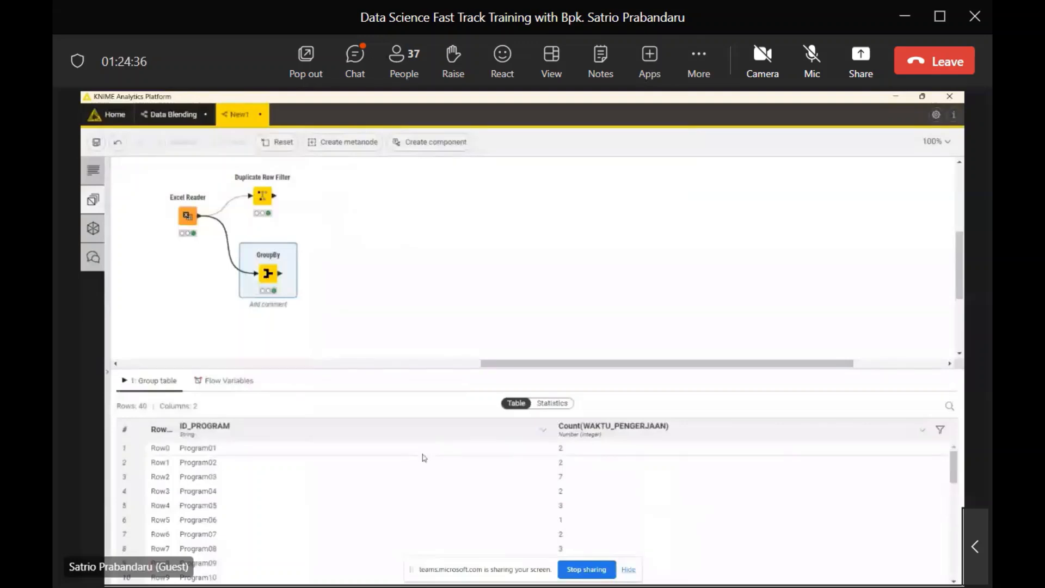
{"action": "left_click", "coordinate": [610, 426]}
{"action": "left_click", "coordinate": [599, 426]}
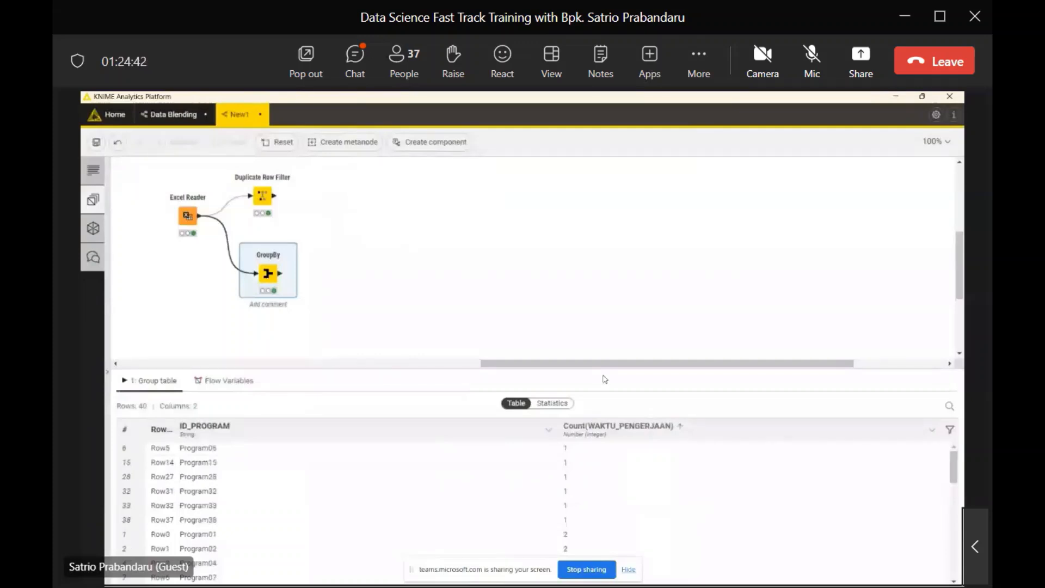
{"action": "left_click_drag", "start_coordinate": [604, 379], "coordinate": [604, 405]}
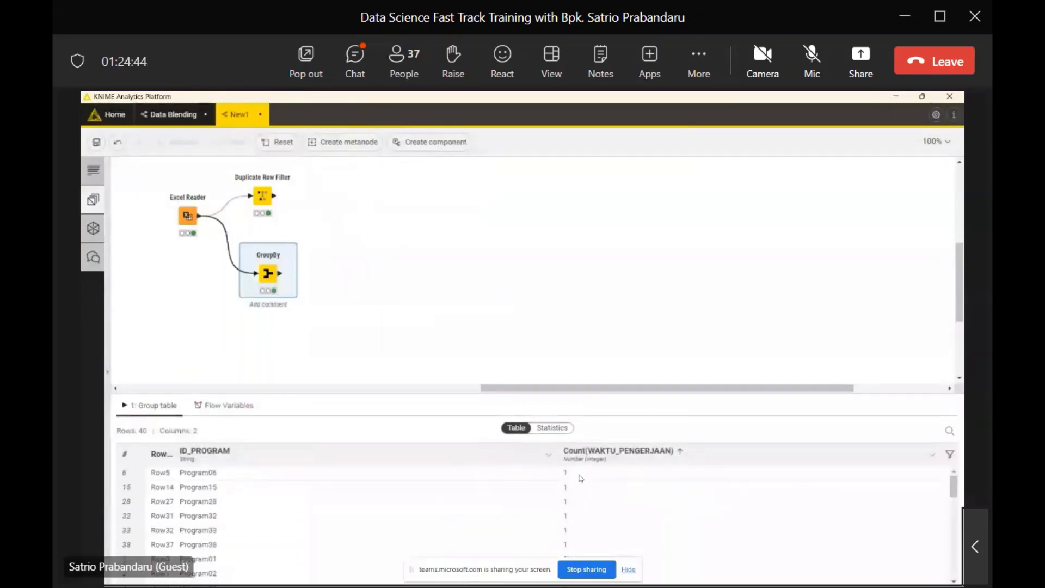
- Search the node repository for "rename colum" and add a Column Renamer node connected to the GroupBy output
{"action": "left_click", "coordinate": [93, 204]}
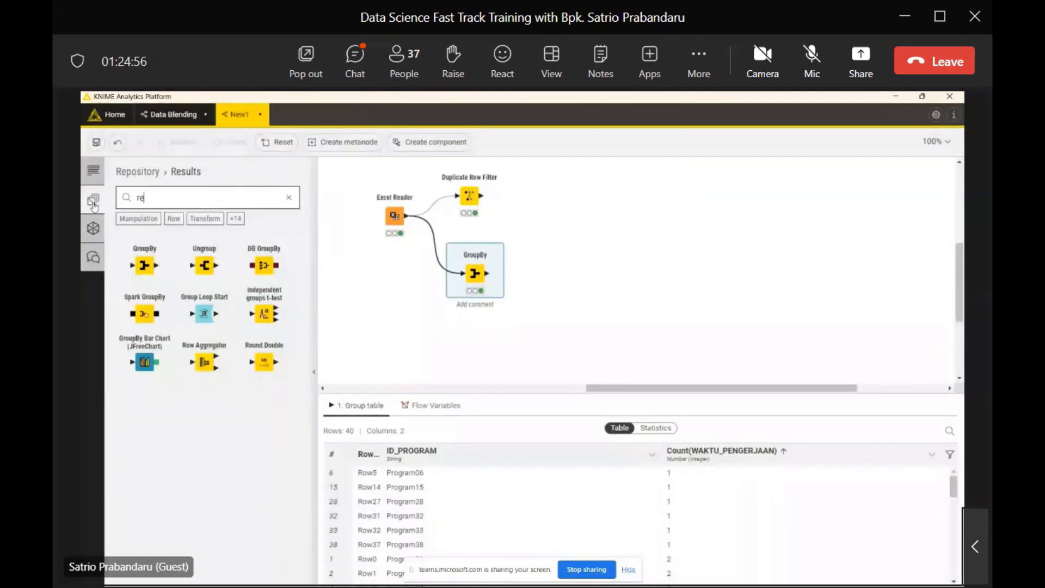
{"action": "type", "text": "name colum"}
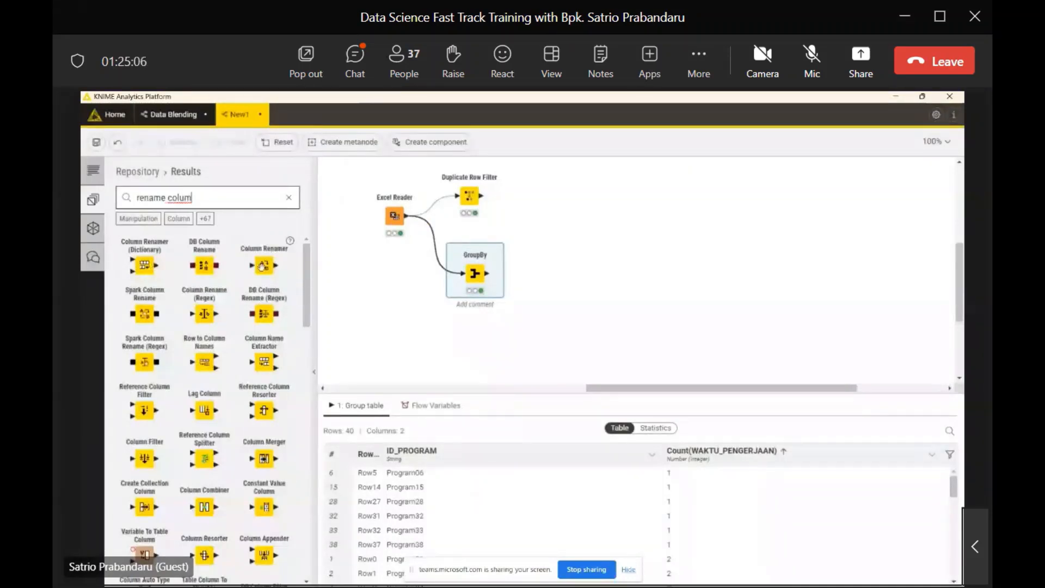
{"action": "left_click_drag", "start_coordinate": [262, 266], "coordinate": [535, 273]}
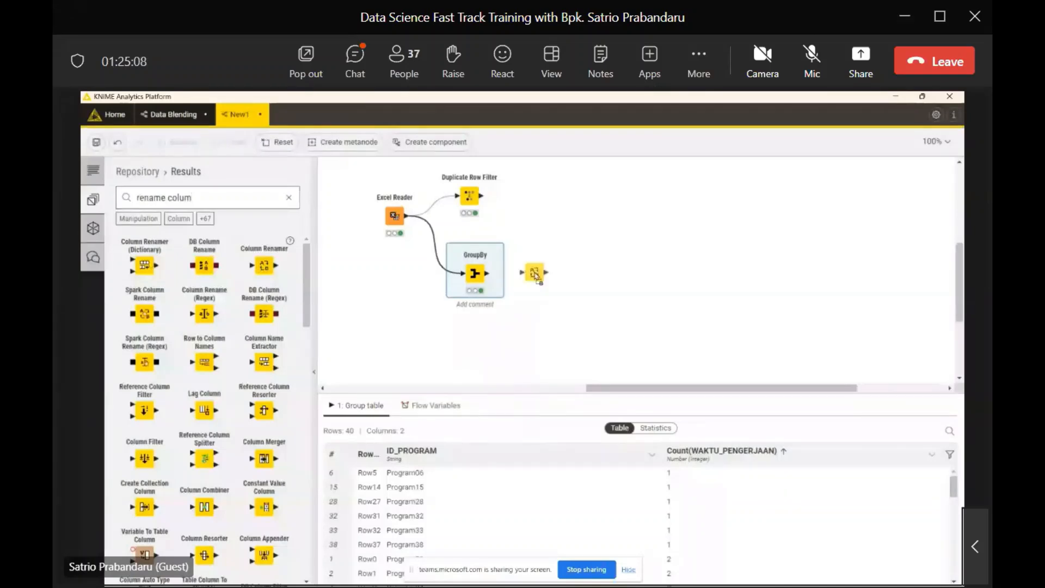
- Rename the Count(WAKTU_PENGERJAAN) column to Fr in the Column Renamer and execute the node
{"action": "double_click", "coordinate": [535, 273]}
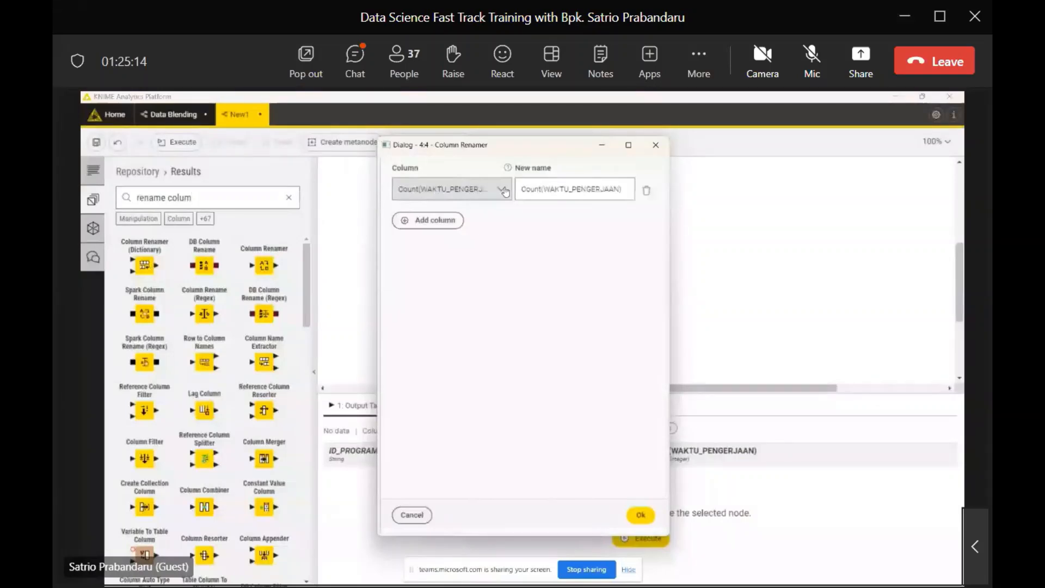
{"action": "type", "text": "Fi"}
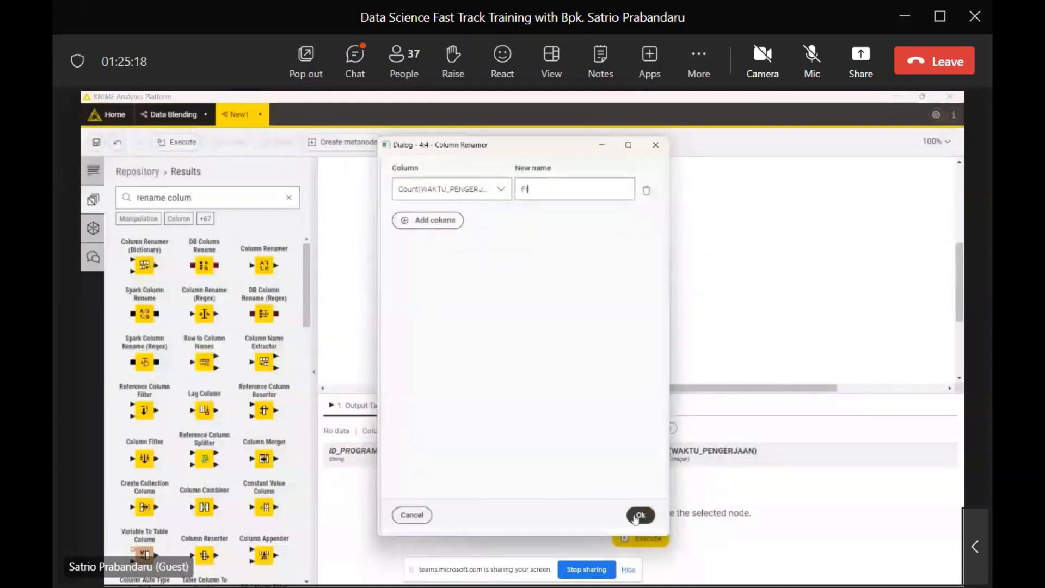
{"action": "left_click", "coordinate": [635, 517]}
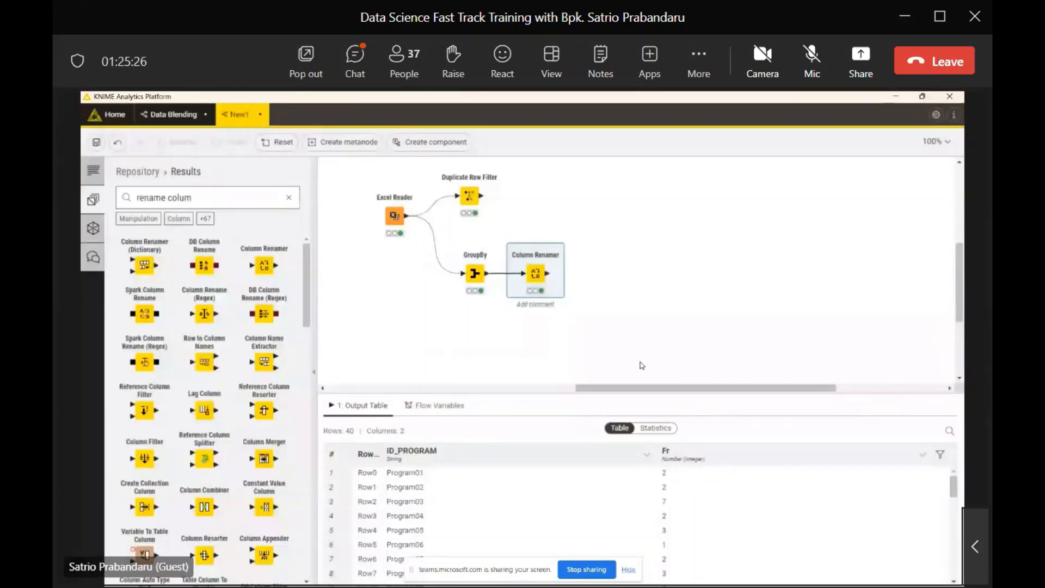
- Search the node repository for "row filt" and add a Row Filter node connected to the Column Renamer output
{"action": "left_click_drag", "start_coordinate": [212, 200], "coordinate": [114, 202]}
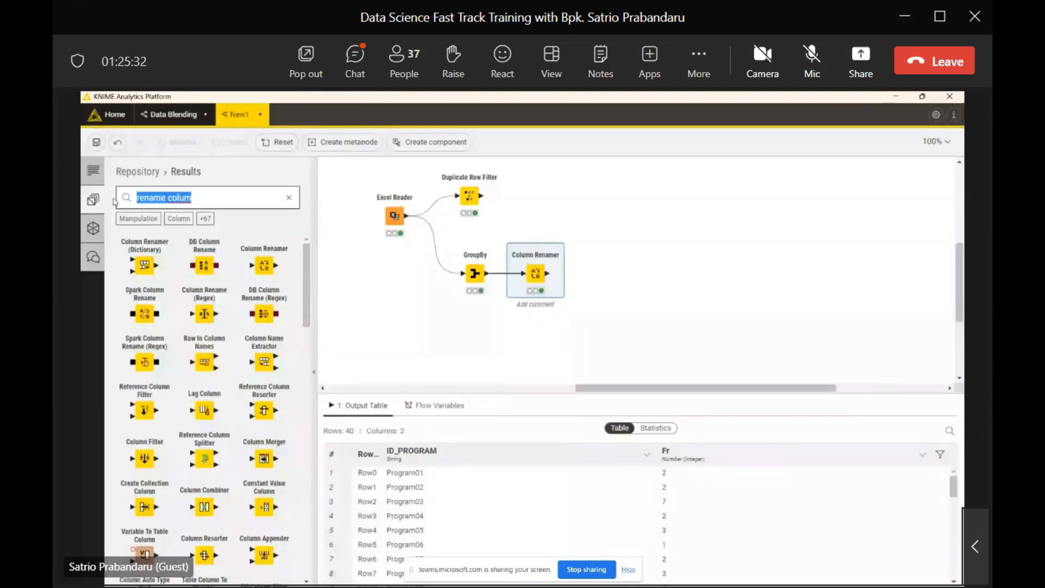
{"action": "type", "text": "row filt"}
{"action": "left_click_drag", "start_coordinate": [145, 265], "coordinate": [611, 274]}
{"action": "left_click", "coordinate": [553, 275]}
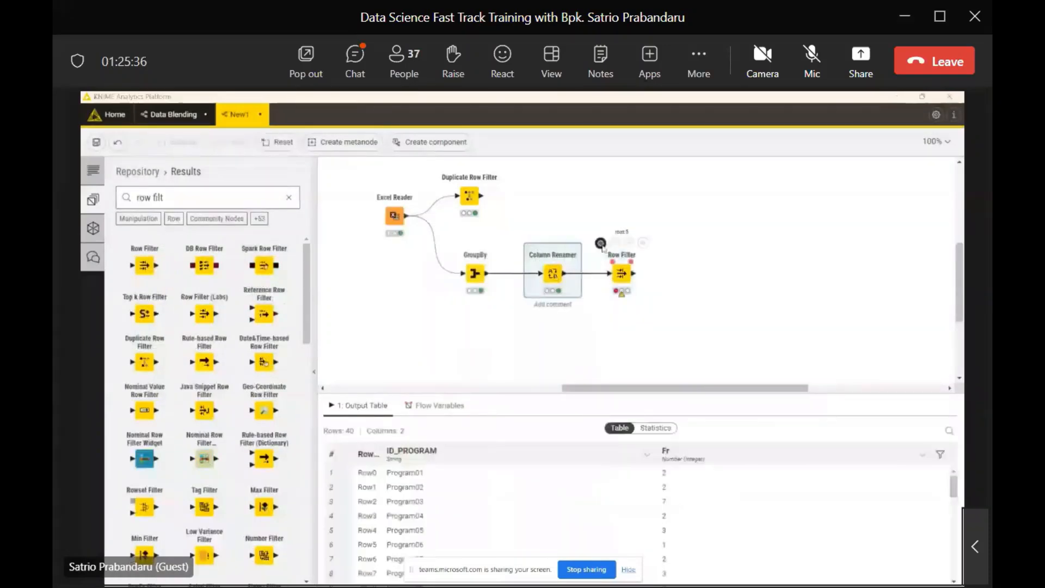
- Configure the Row Filter to include rows whose Fr value has a lower bound of 3, and execute it
{"action": "left_click", "coordinate": [600, 243]}
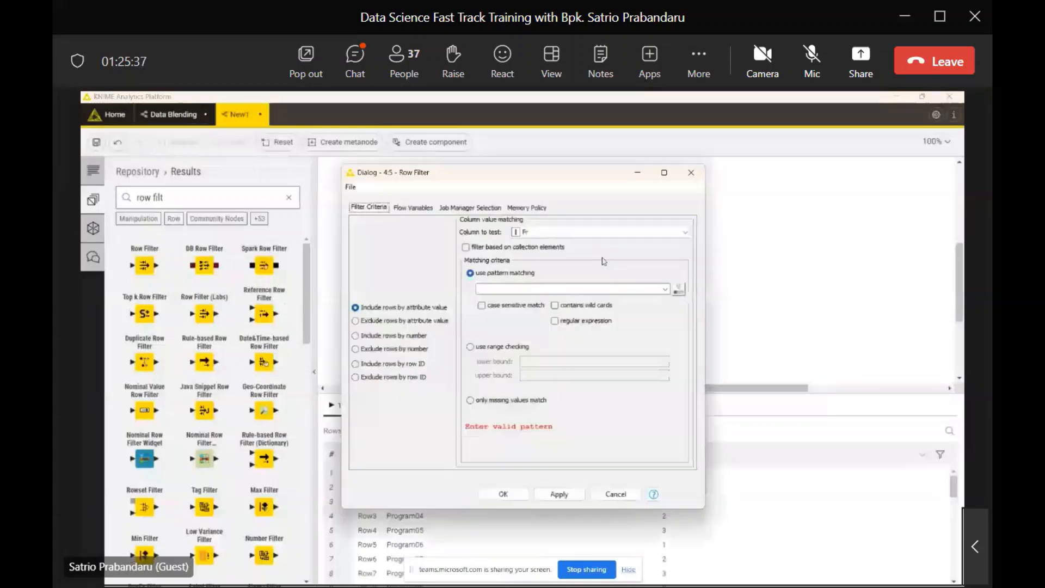
{"action": "left_click", "coordinate": [684, 233]}
{"action": "left_click", "coordinate": [654, 254]}
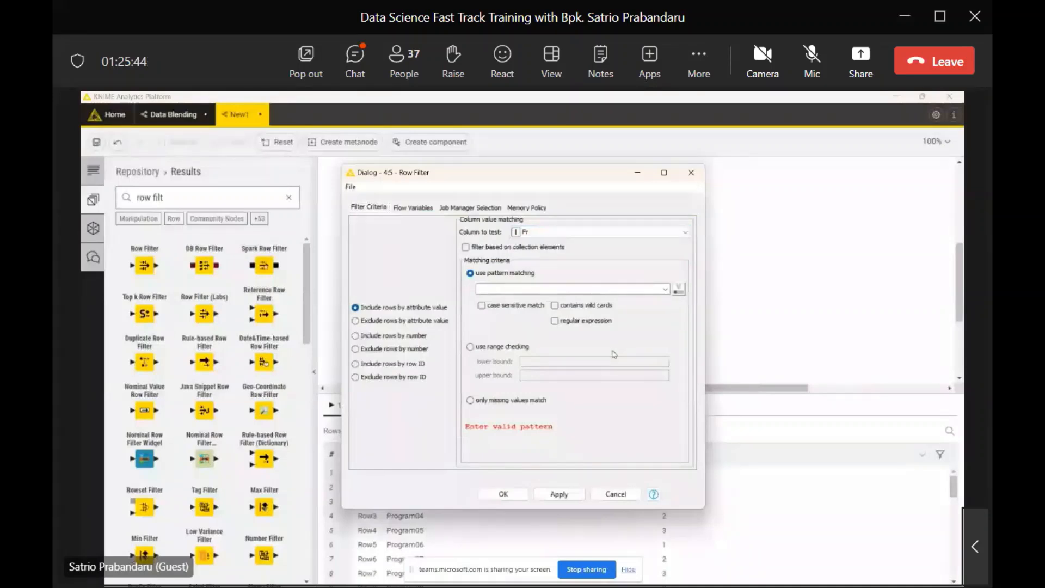
{"action": "left_click", "coordinate": [548, 361]}
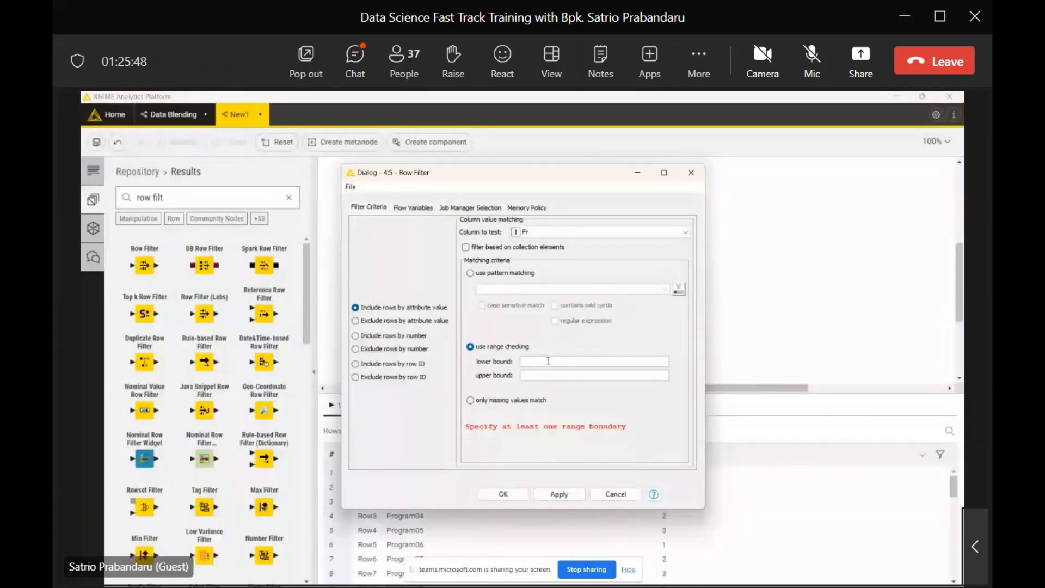
{"action": "left_click", "coordinate": [548, 361]}
{"action": "type", "text": "3"}
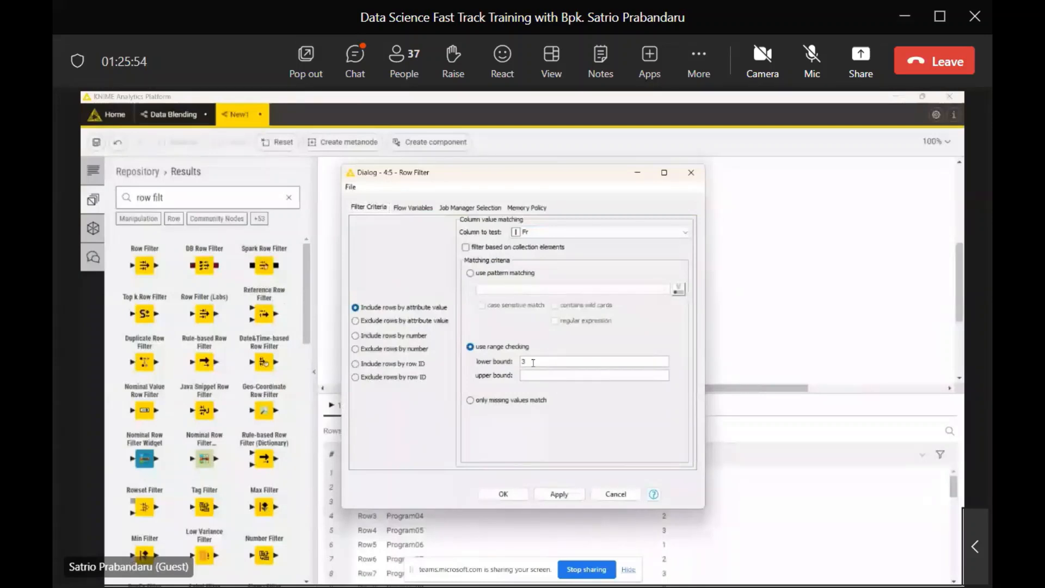
{"action": "left_click", "coordinate": [513, 496]}
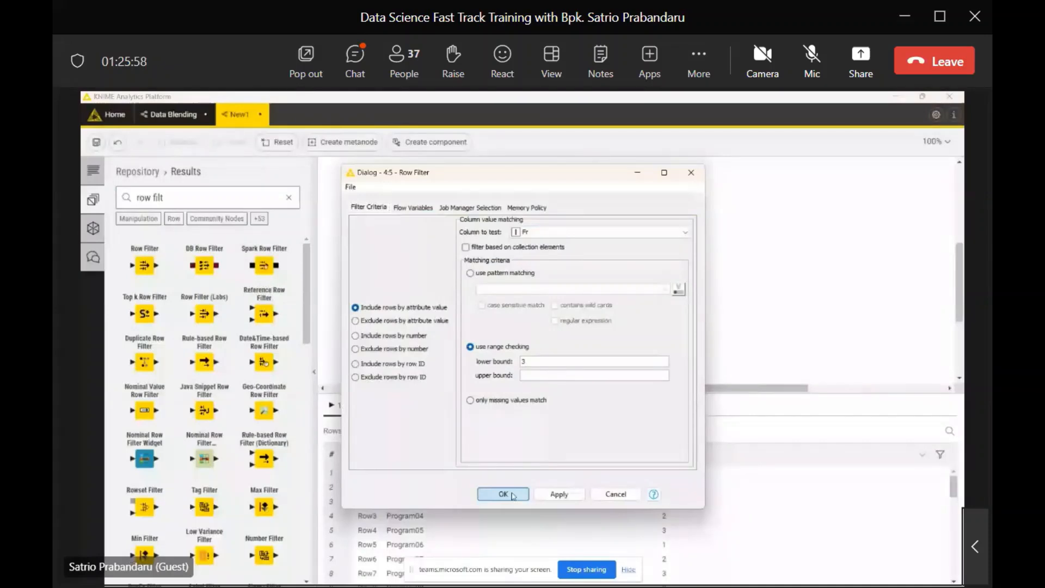
{"action": "left_click", "coordinate": [512, 496]}
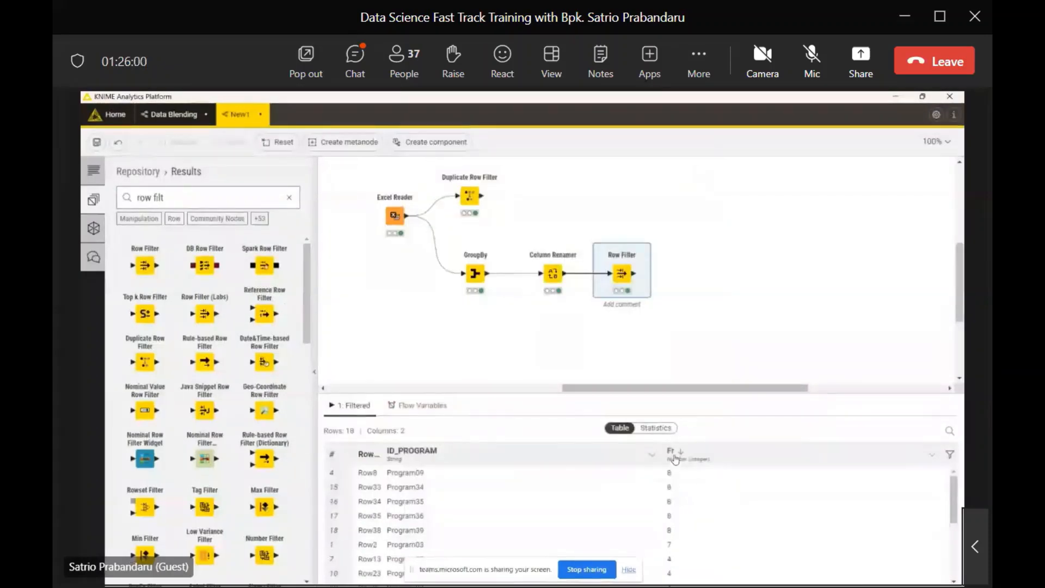
- Reconfigure the Row Filter to include rows whose ID_PROGRAM matches the pattern Program01, and execute the node
{"action": "left_click", "coordinate": [599, 243]}
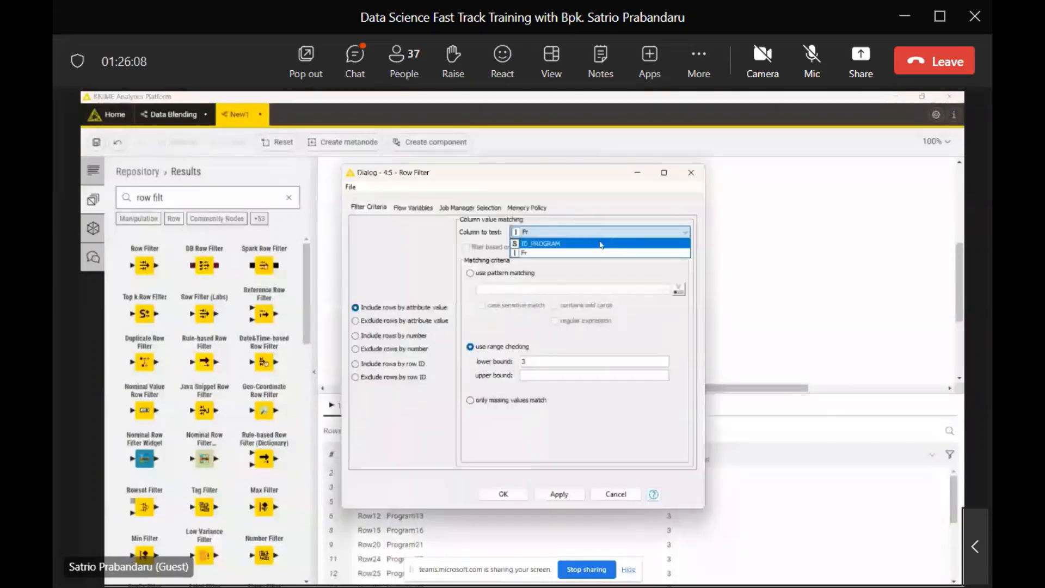
{"action": "left_click", "coordinate": [601, 244]}
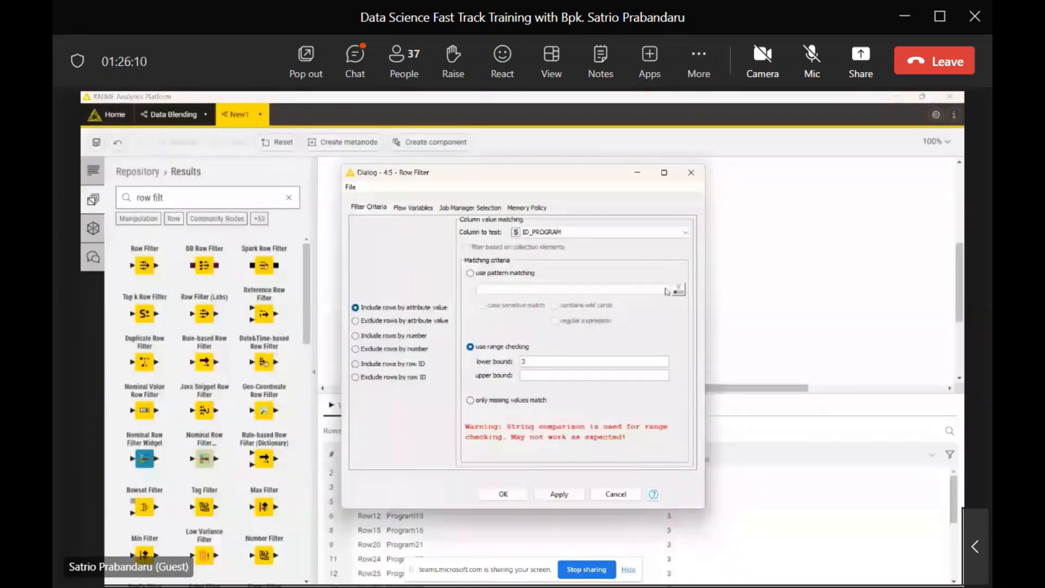
{"action": "left_click", "coordinate": [663, 290]}
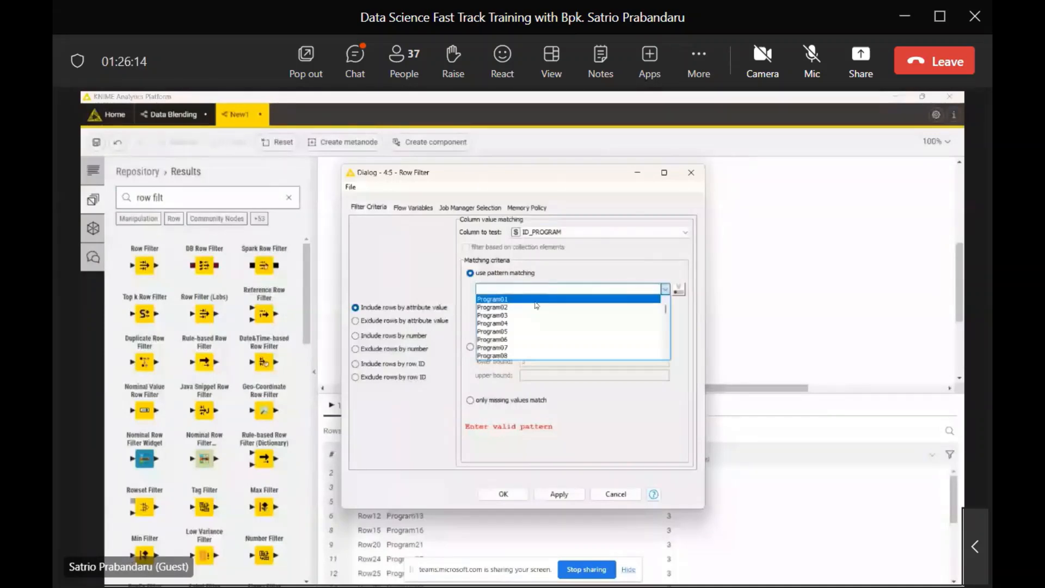
{"action": "left_click", "coordinate": [535, 302]}
{"action": "left_click", "coordinate": [503, 495]}
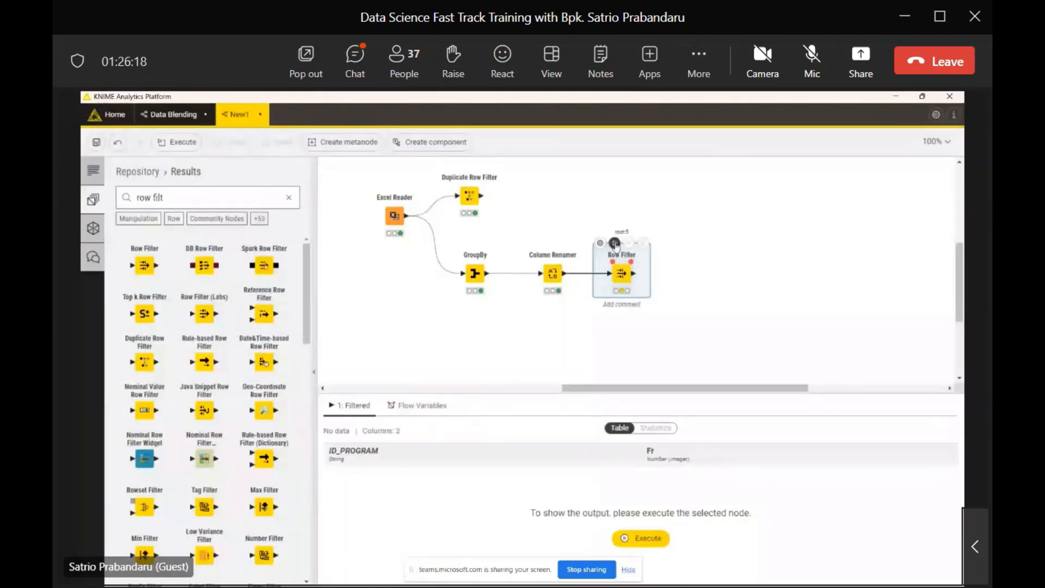
{"action": "left_click", "coordinate": [614, 244]}
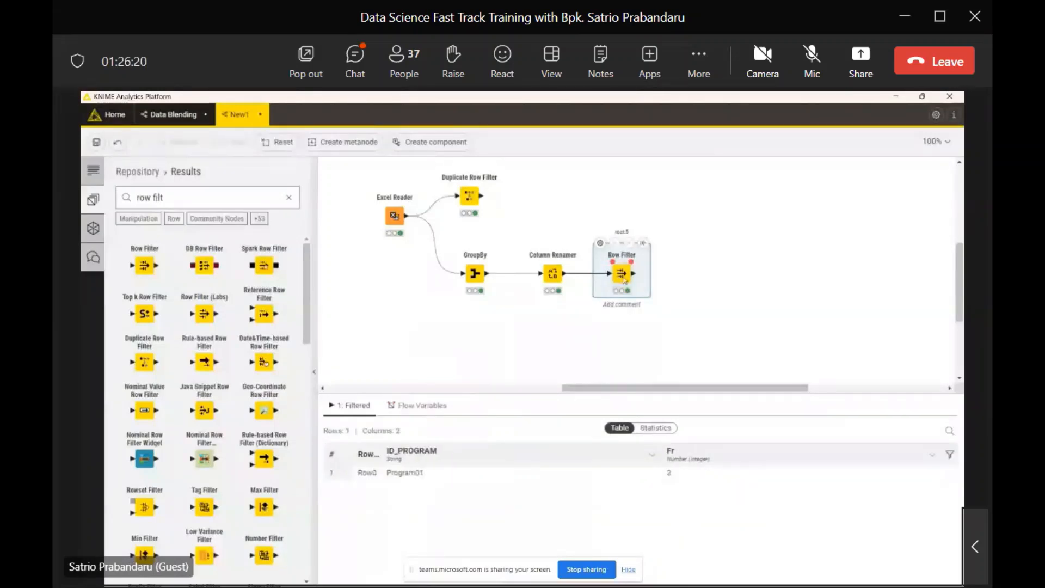
- Move the Row Filter up, search the node repository for "row filter rule", and add a Rule-based Row Filter connected to the Column Renamer output
{"action": "left_click_drag", "start_coordinate": [624, 280], "coordinate": [624, 248]}
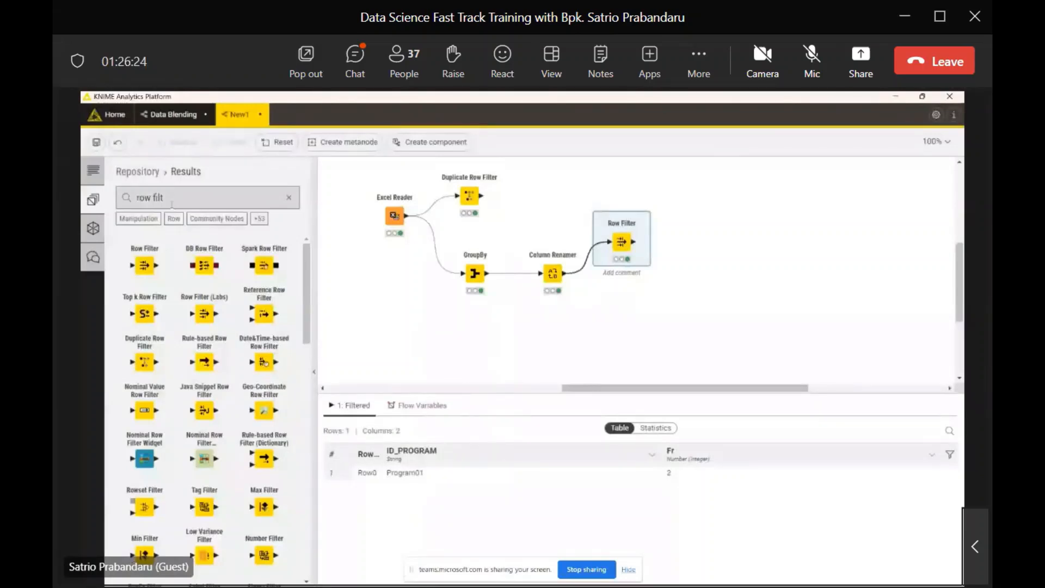
{"action": "type", "text": "e"}
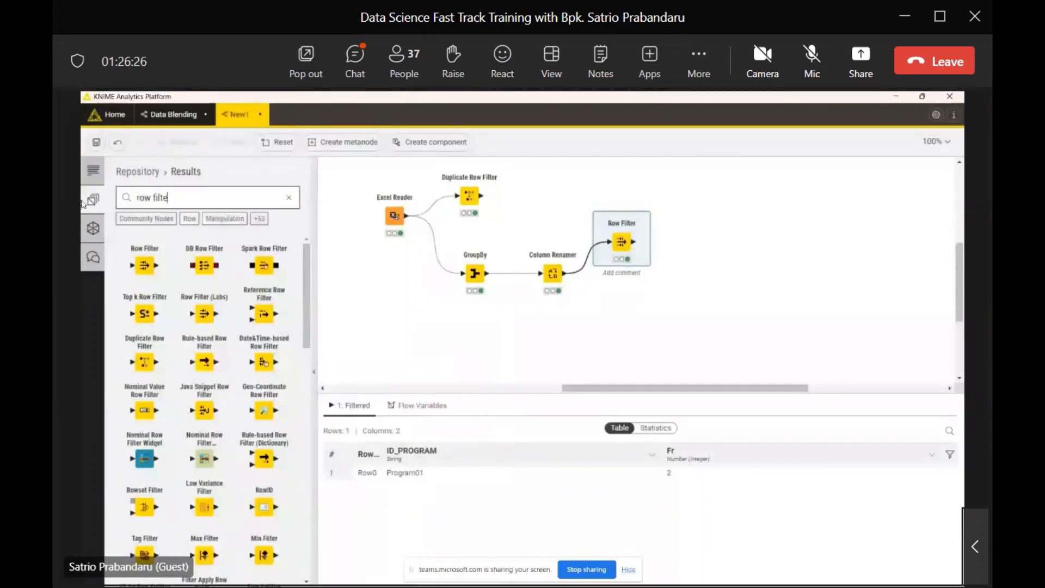
{"action": "type", "text": "r ru"}
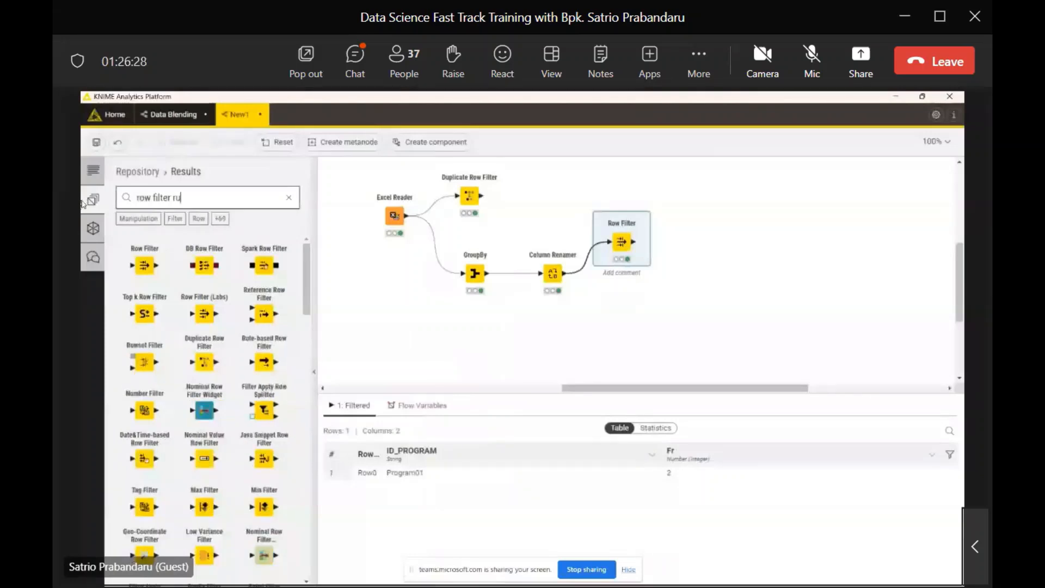
{"action": "type", "text": "le"}
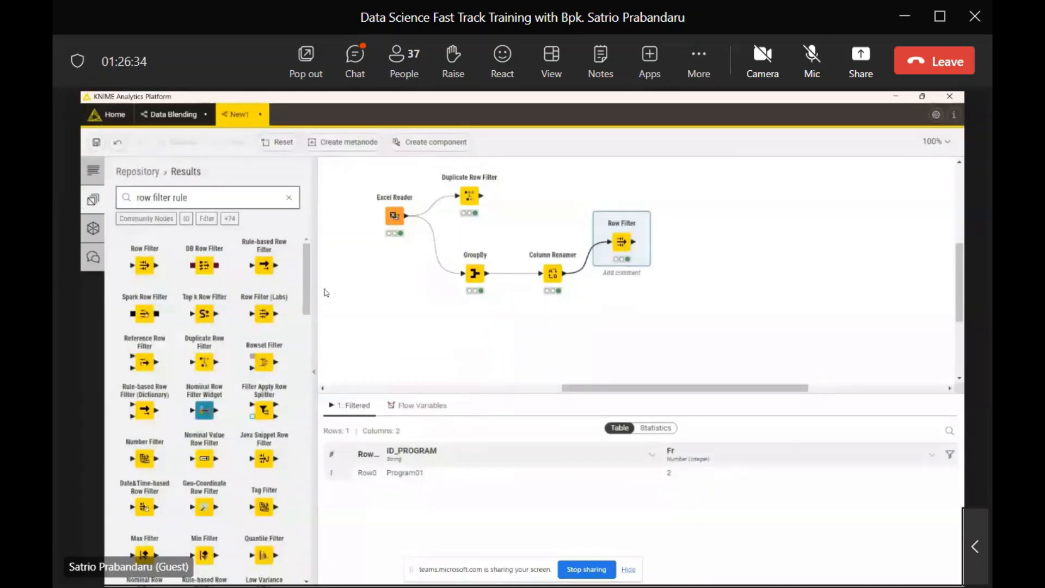
{"action": "left_click_drag", "start_coordinate": [265, 266], "coordinate": [564, 273]}
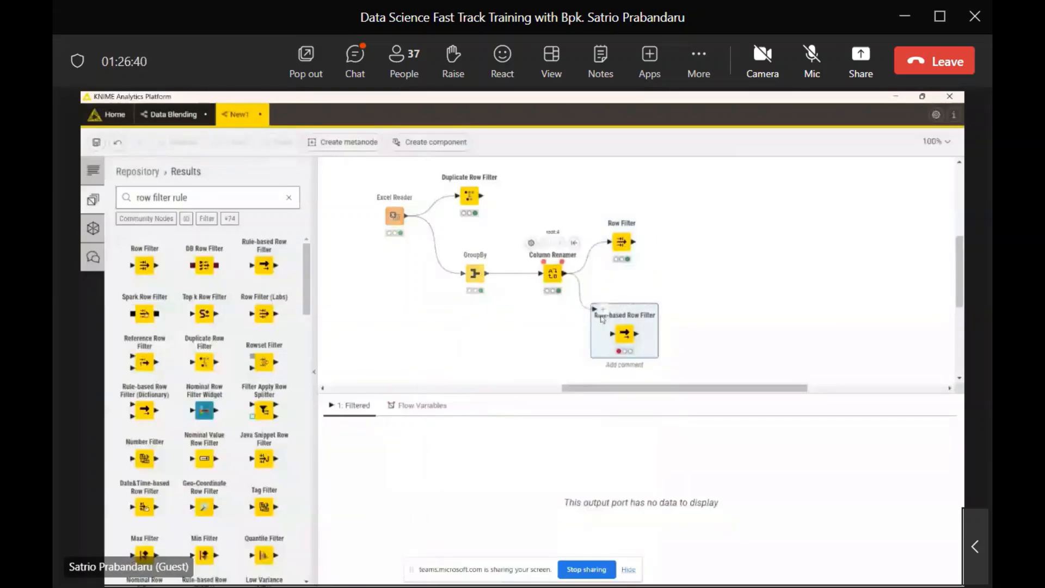
- Configure the Rule-based Row Filter with the rule $Fr$>=3 => TRUE, execute it, and sort the output by Fr in ascending order
{"action": "left_click", "coordinate": [603, 304]}
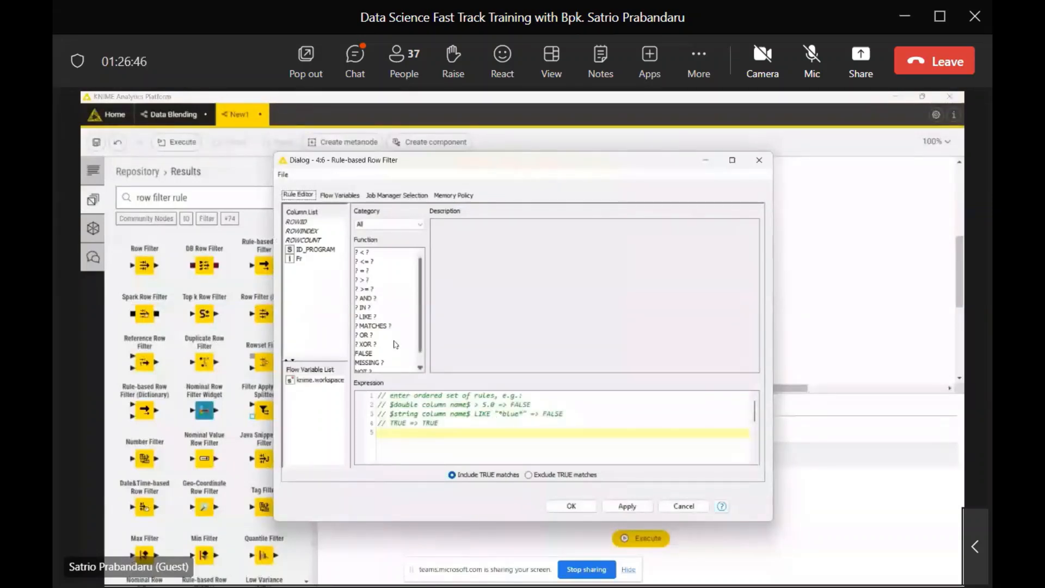
{"action": "double_click", "coordinate": [299, 259]}
{"action": "type", "text": ">"}
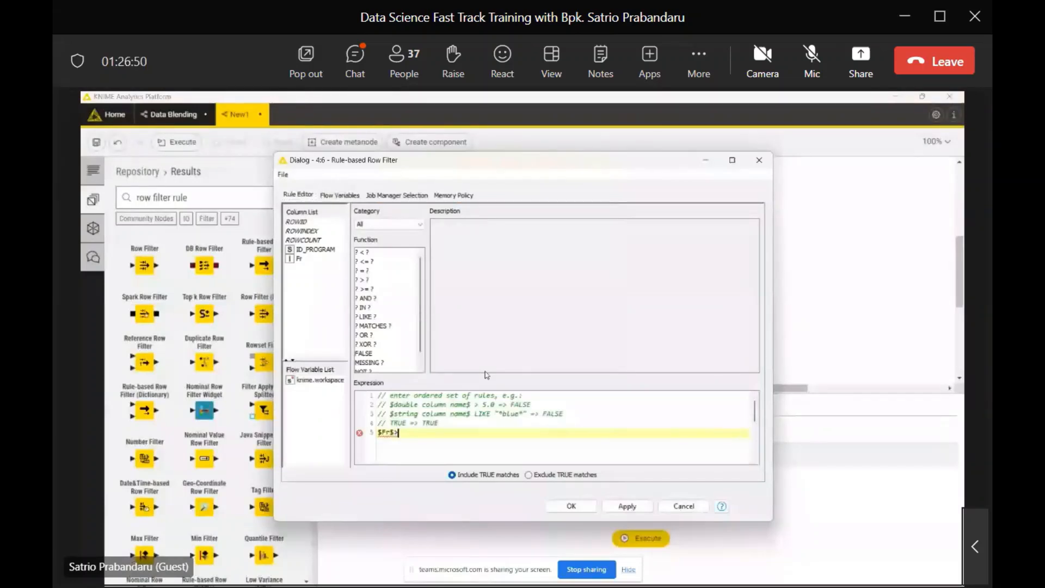
{"action": "type", "text": "=3 => TRUE"}
{"action": "left_click", "coordinate": [555, 507]}
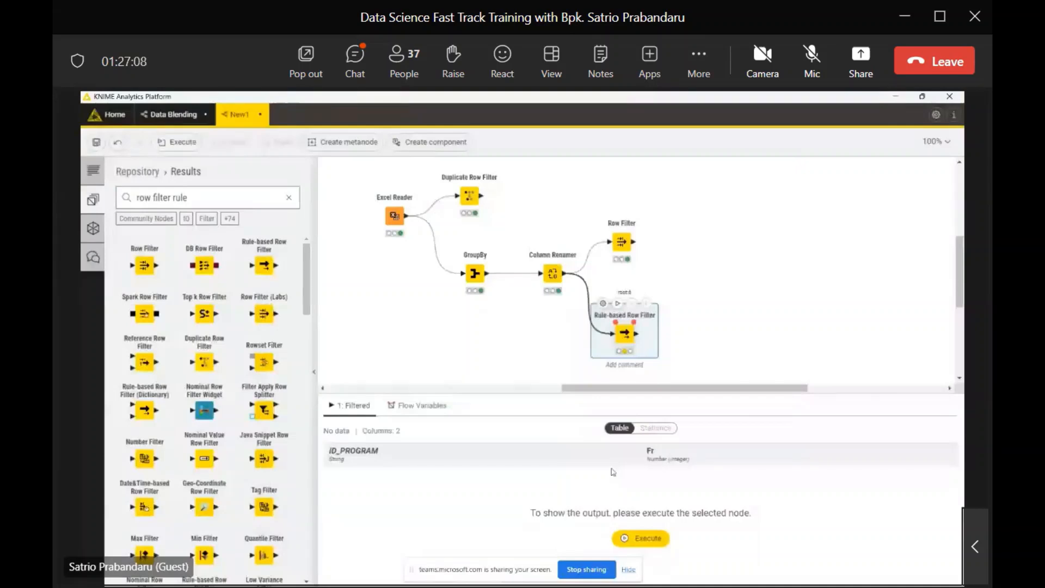
{"action": "left_click", "coordinate": [641, 538]}
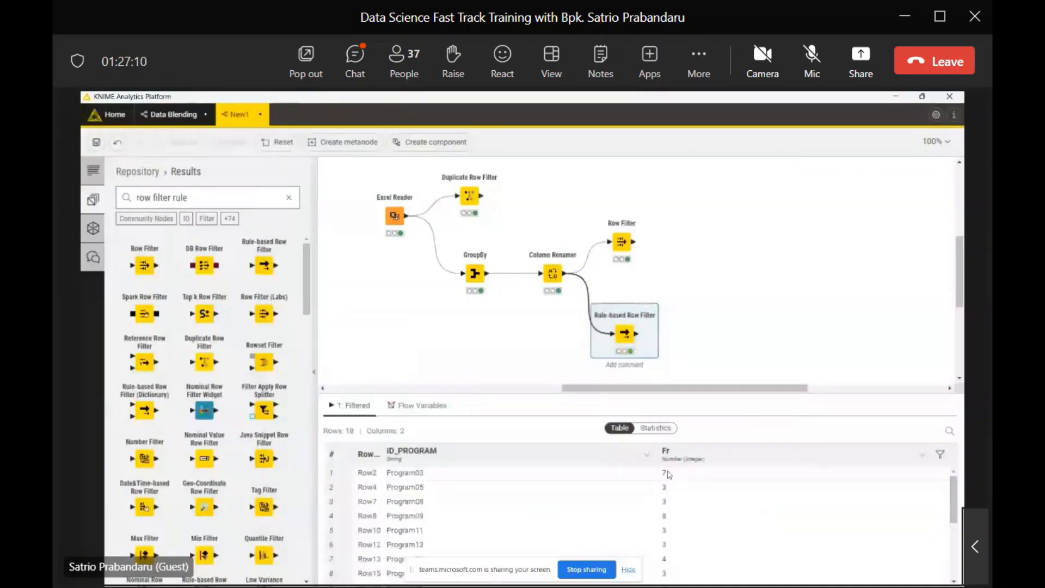
{"action": "left_click", "coordinate": [665, 452]}
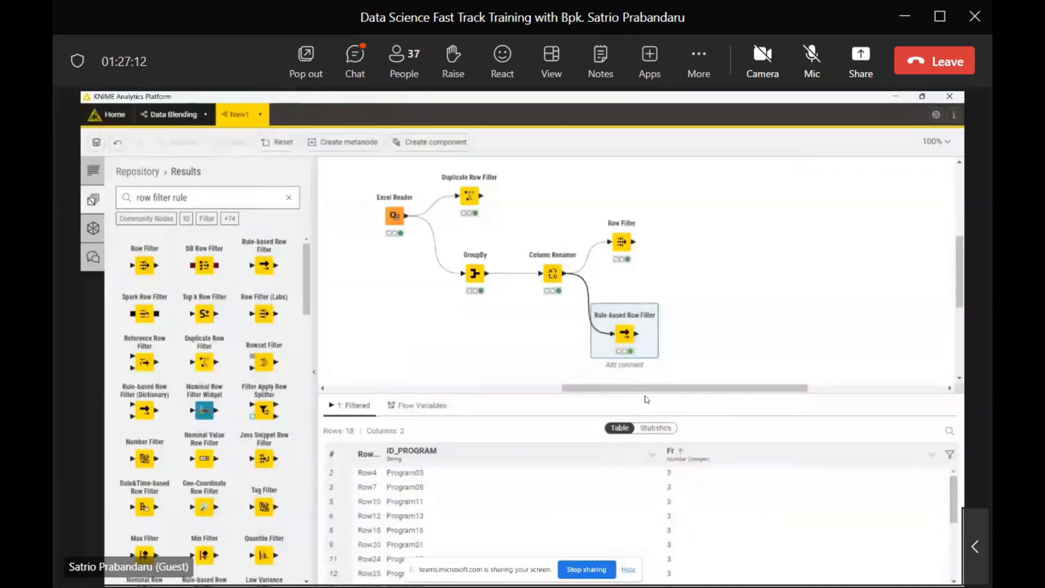
- Switch the Rule-based Row Filter to exclude TRUE matches, re-execute it, and sort the output by Fr ascending and descending
{"action": "double_click", "coordinate": [625, 334]}
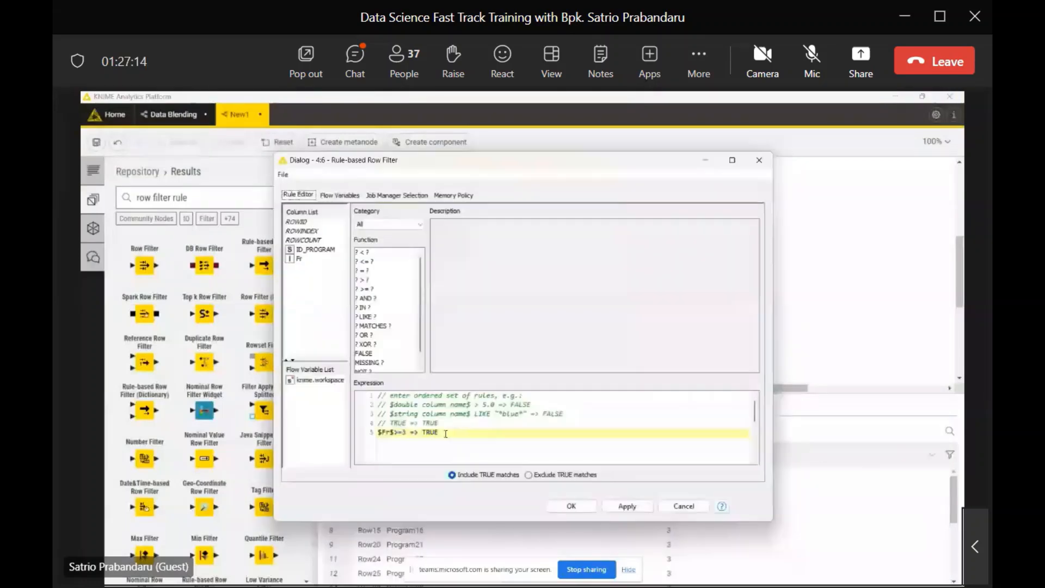
{"action": "left_click", "coordinate": [537, 477]}
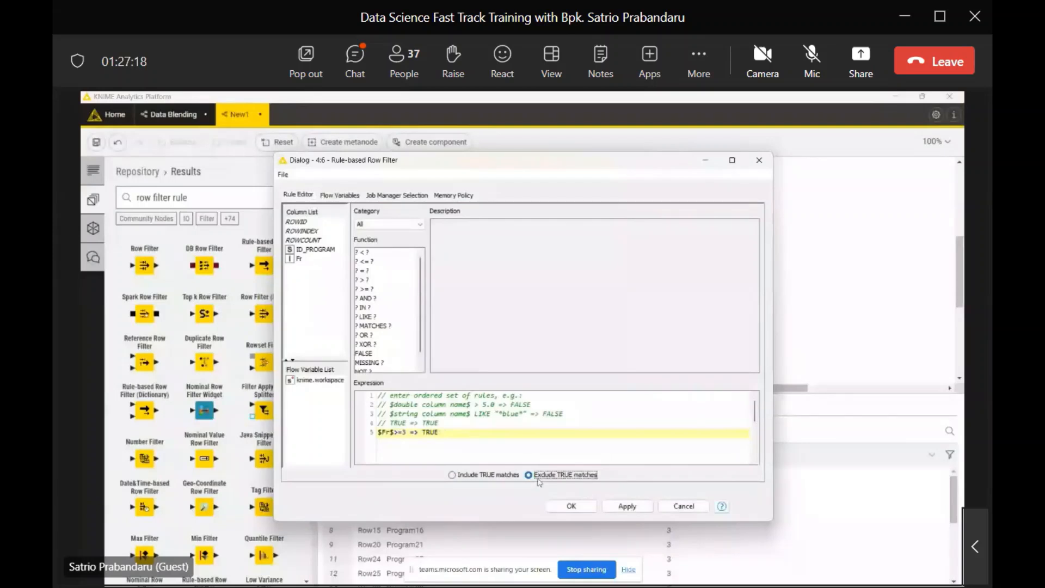
{"action": "left_click", "coordinate": [571, 506]}
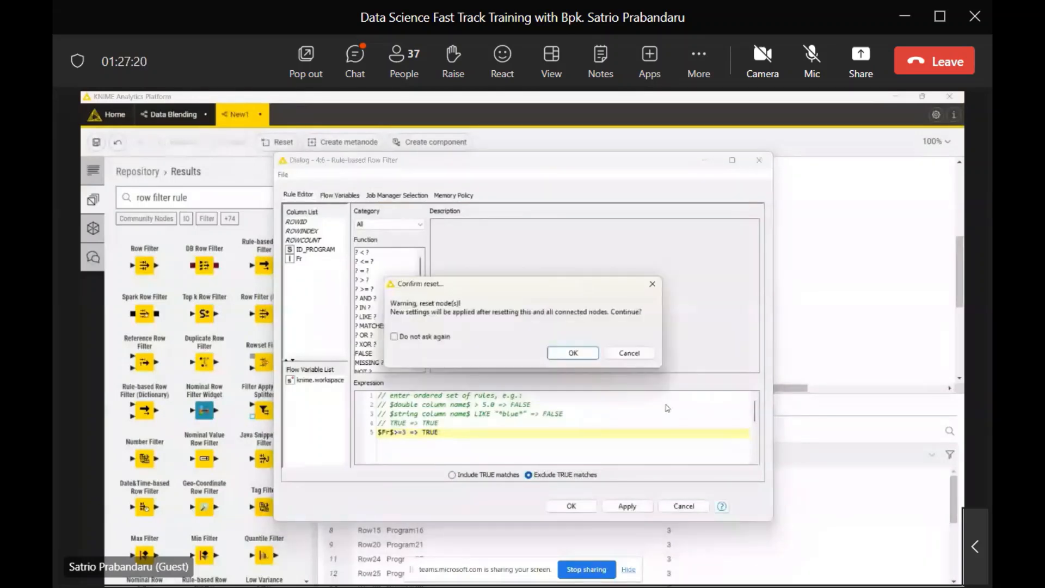
{"action": "key", "text": "Return"}
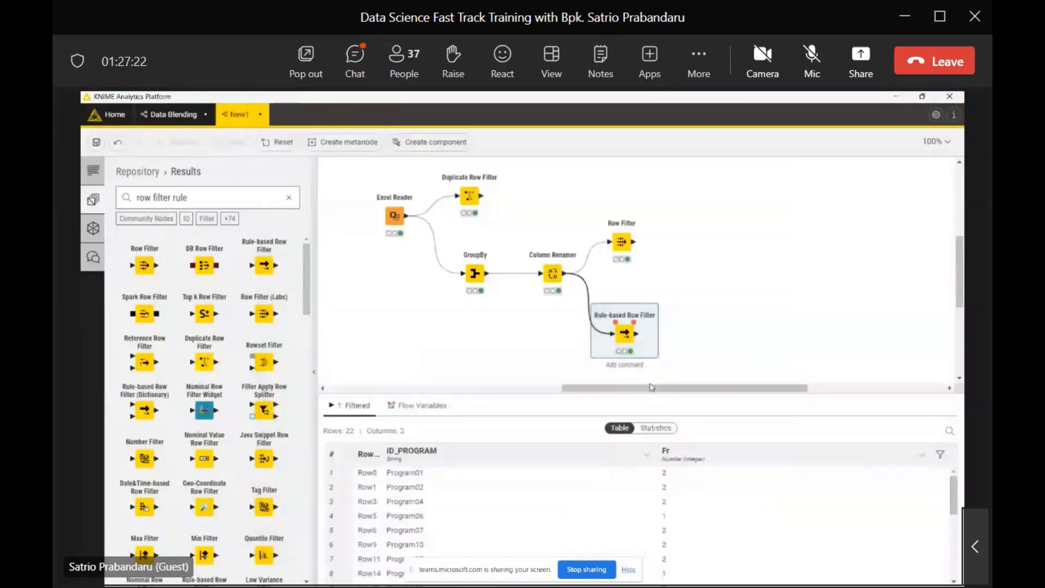
{"action": "left_click", "coordinate": [673, 455]}
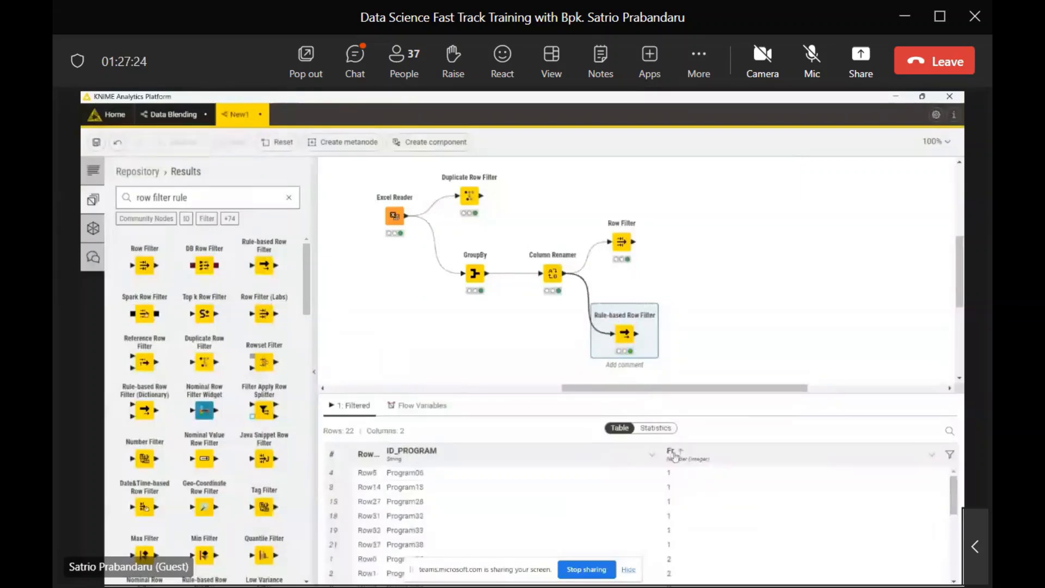
{"action": "left_click", "coordinate": [673, 455]}
- Try adding a second rule, TRUE => FALSE, to the Rule-based Row Filter, and close its configuration without applying
{"action": "mouse_move", "coordinate": [606, 311]}
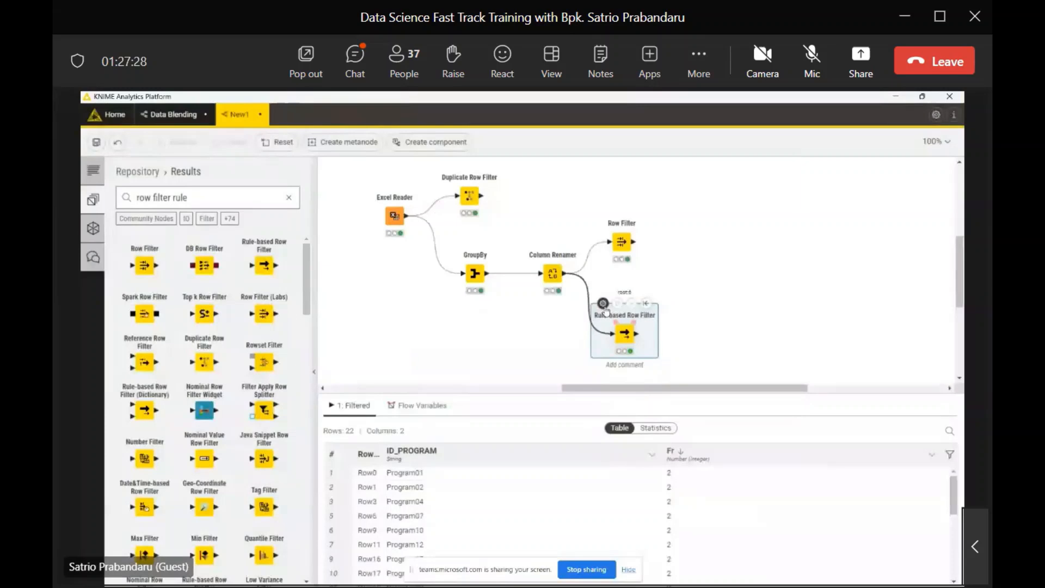
{"action": "left_click", "coordinate": [604, 304]}
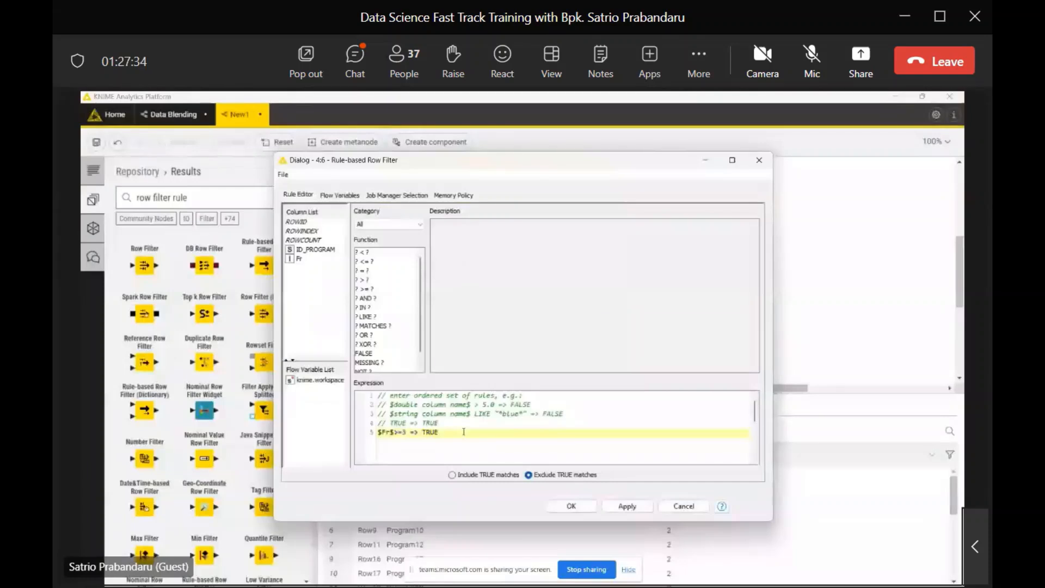
{"action": "key", "text": "Return"}
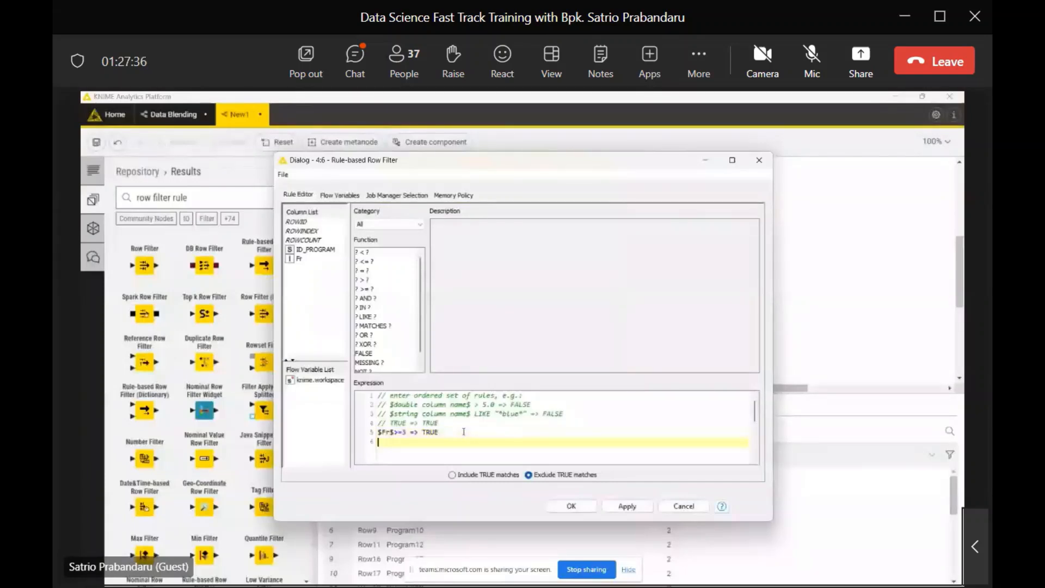
{"action": "type", "text": "TRUE => FALSE"}
{"action": "left_click_drag", "start_coordinate": [431, 442], "coordinate": [378, 432]}
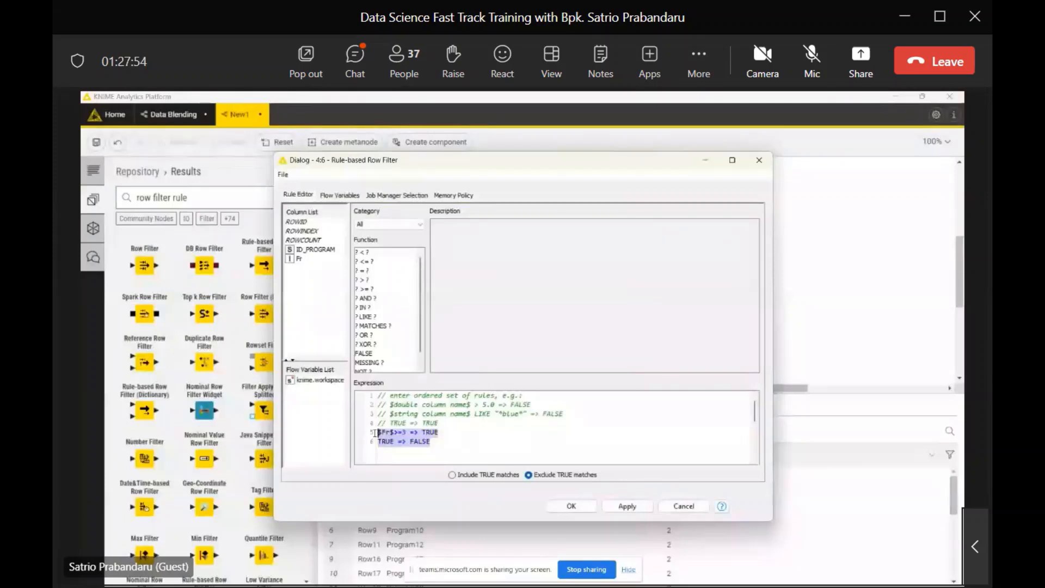
{"action": "left_click", "coordinate": [470, 445]}
{"action": "left_click", "coordinate": [760, 161]}
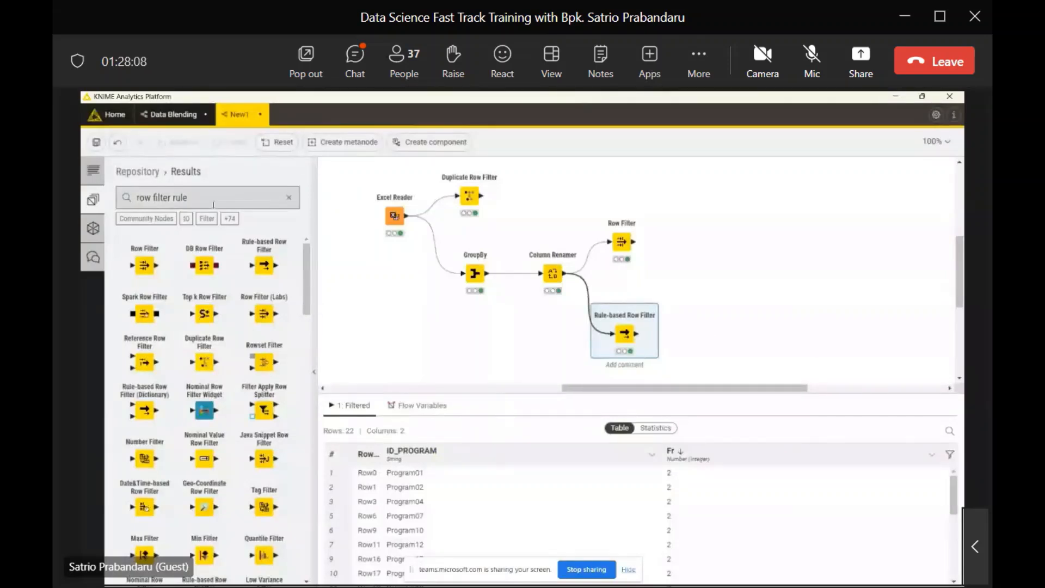
- Search the node repository for "moving agg" and add a Moving Aggregator node connected to the Rule-based Row Filter output
{"action": "left_click_drag", "start_coordinate": [213, 205], "coordinate": [106, 205]}
{"action": "type", "text": "moving a"}
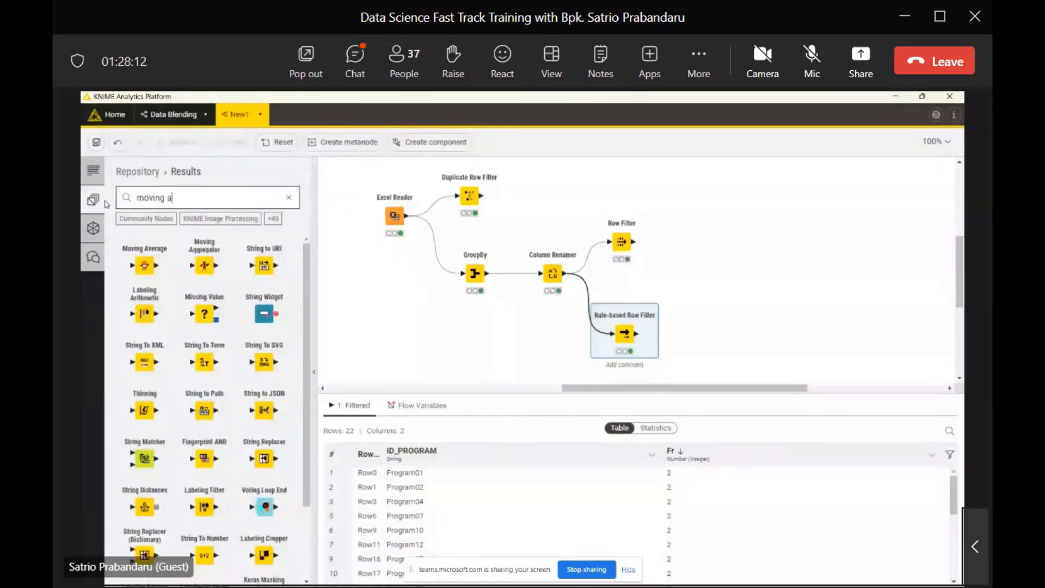
{"action": "type", "text": "gg"}
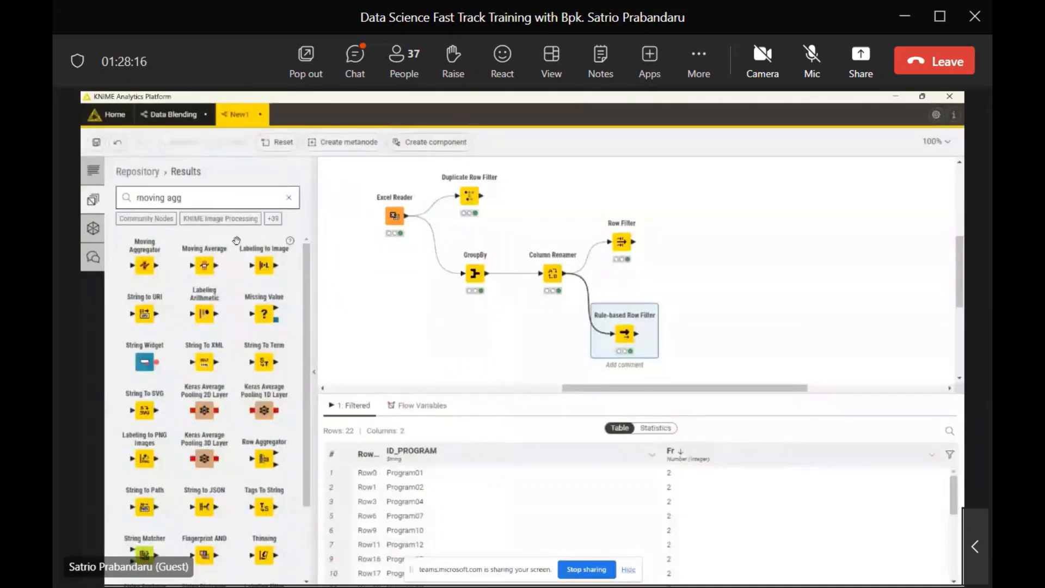
{"action": "double_click", "coordinate": [144, 265]}
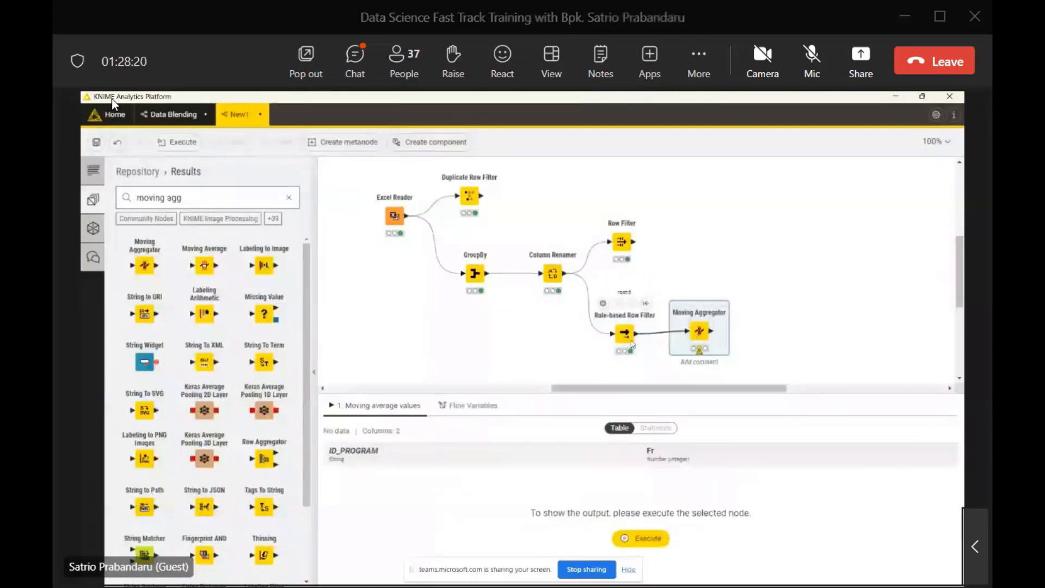
{"action": "left_click", "coordinate": [606, 308]}
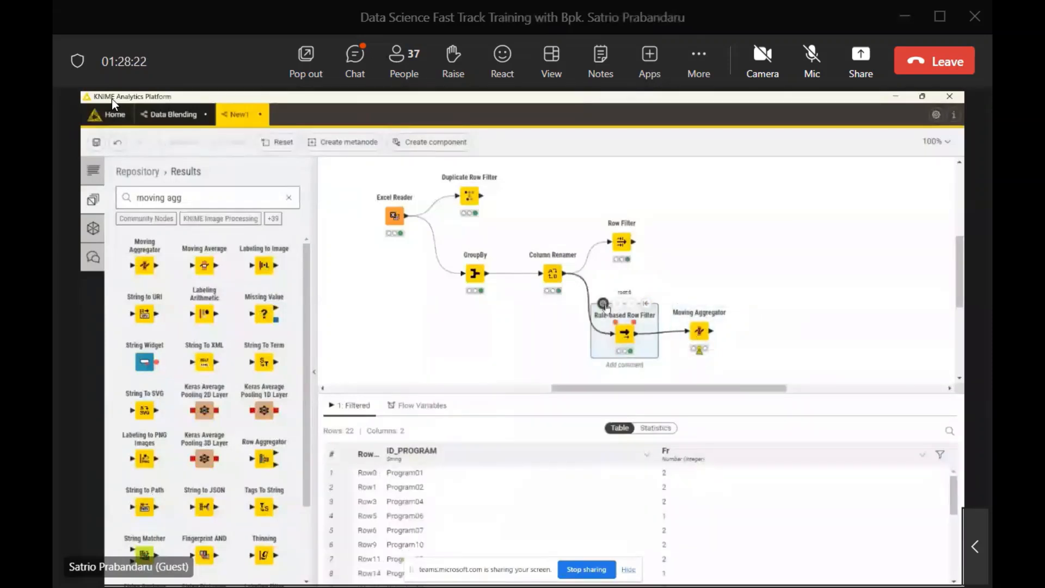
{"action": "left_click_drag", "start_coordinate": [680, 308], "coordinate": [685, 306]}
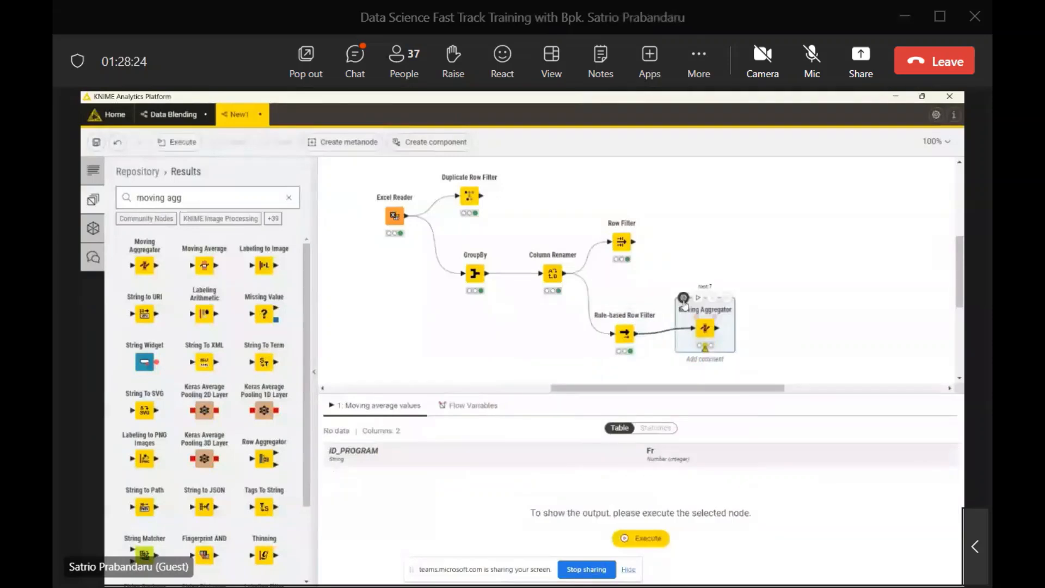
- Configure the Moving Aggregator for cumulative computation of the Fr column with Sum aggregation, and execute the node
{"action": "double_click", "coordinate": [684, 306]}
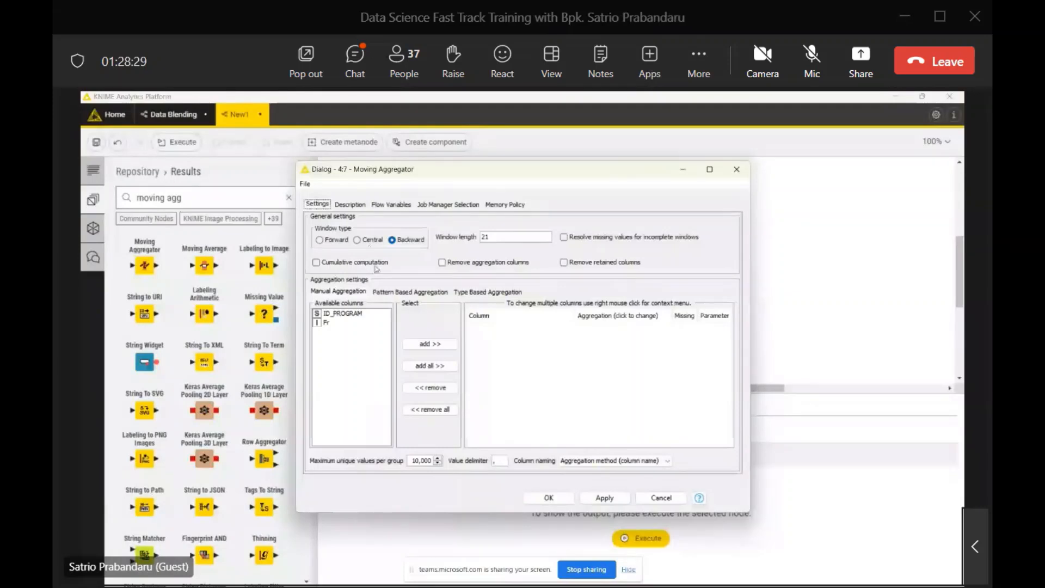
{"action": "left_click", "coordinate": [377, 263]}
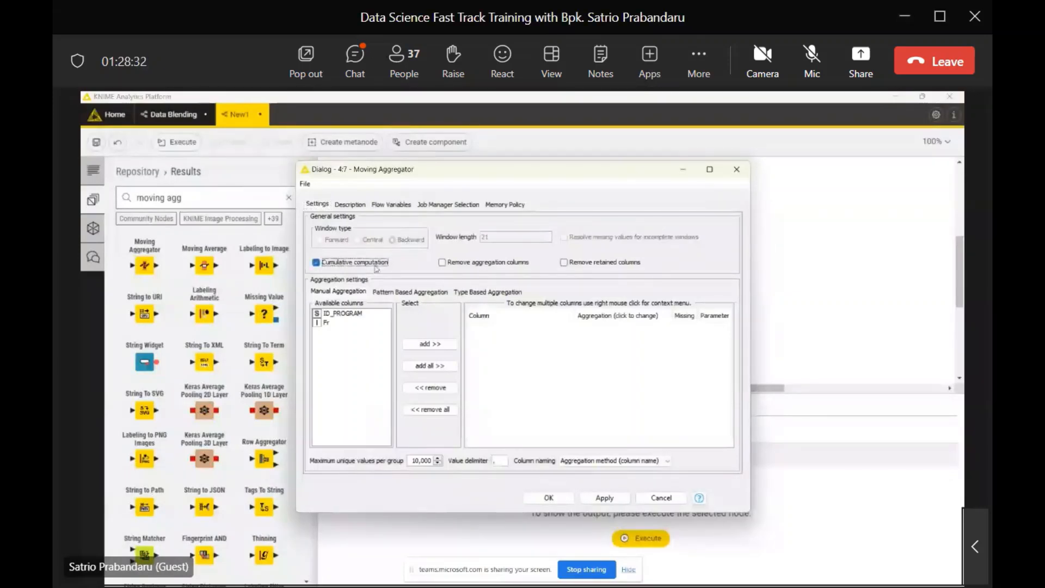
{"action": "left_click_drag", "start_coordinate": [327, 322], "coordinate": [497, 327]}
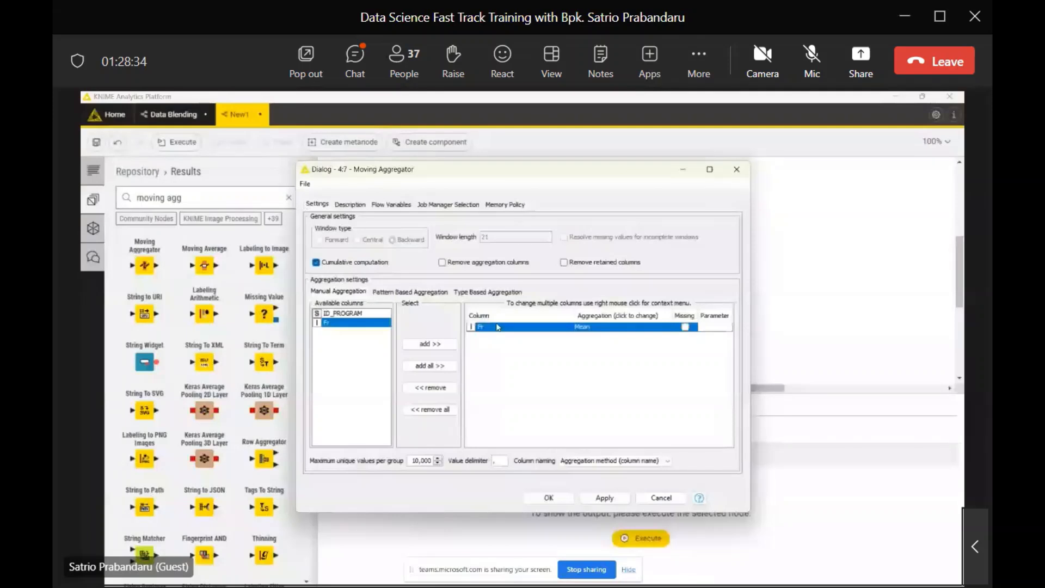
{"action": "left_click", "coordinate": [609, 326]}
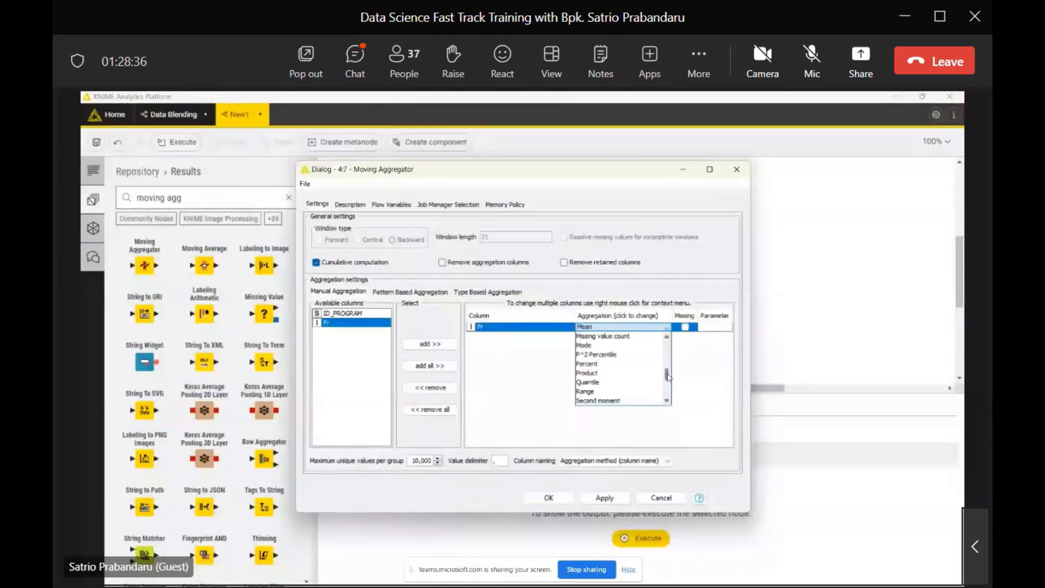
{"action": "left_click_drag", "start_coordinate": [668, 377], "coordinate": [669, 387]}
{"action": "left_click", "coordinate": [589, 373]}
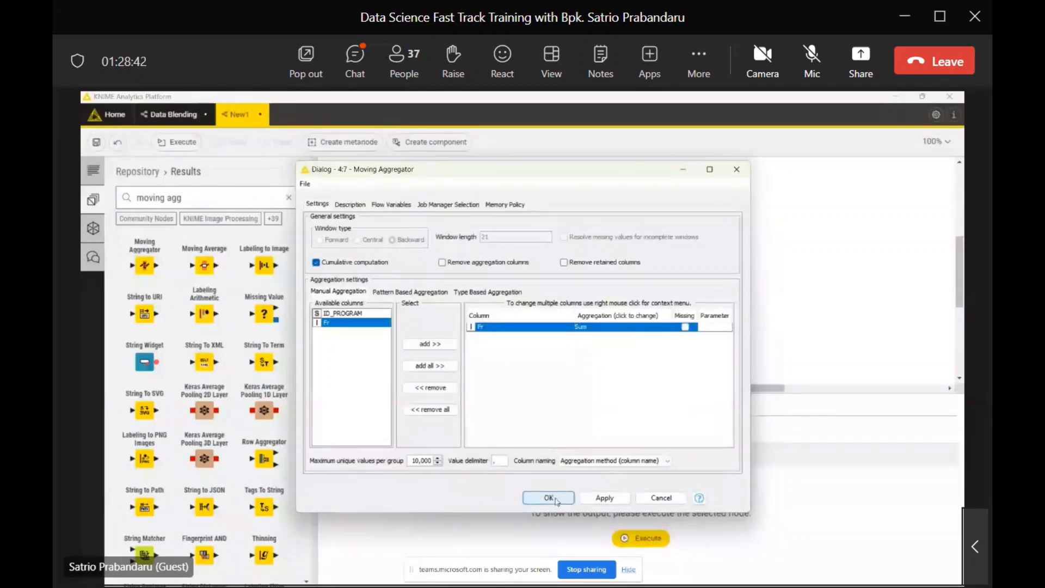
{"action": "left_click", "coordinate": [550, 498]}
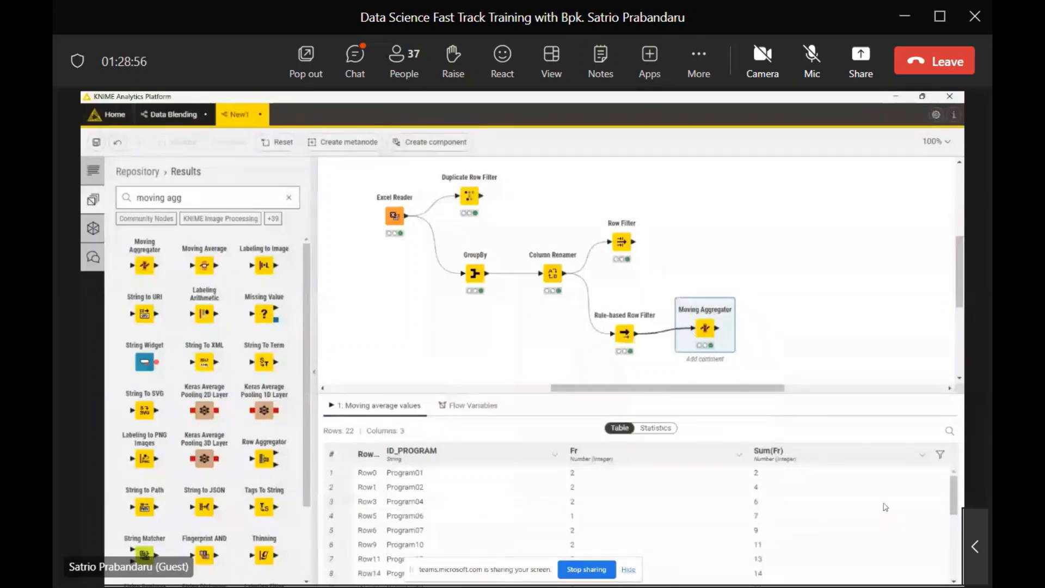
- Show the Rule-based Row Filter's output and open the list of workflows in the local space
{"action": "mouse_move", "coordinate": [626, 337]}
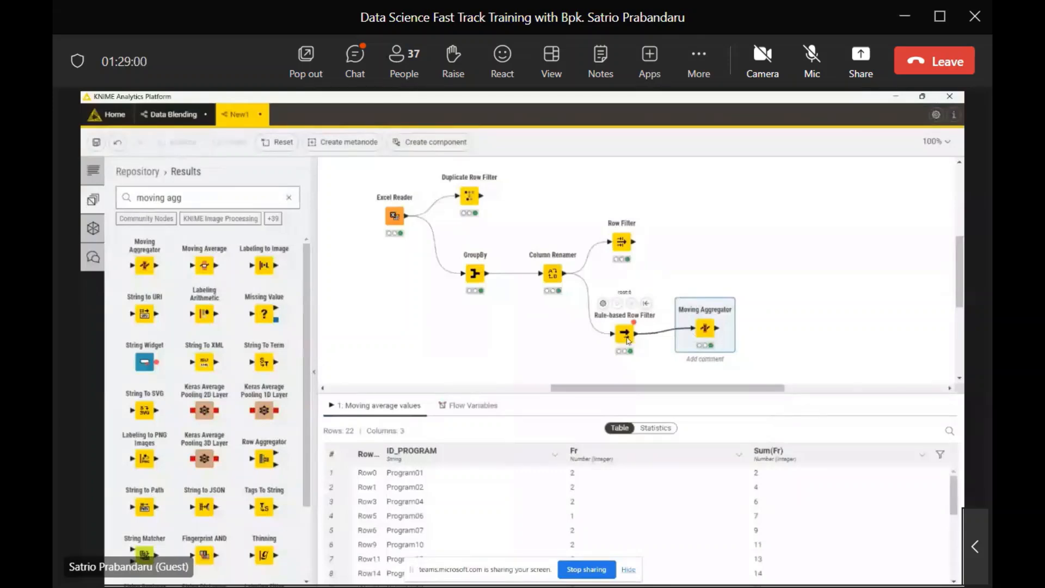
{"action": "left_click_drag", "start_coordinate": [628, 340], "coordinate": [630, 332]}
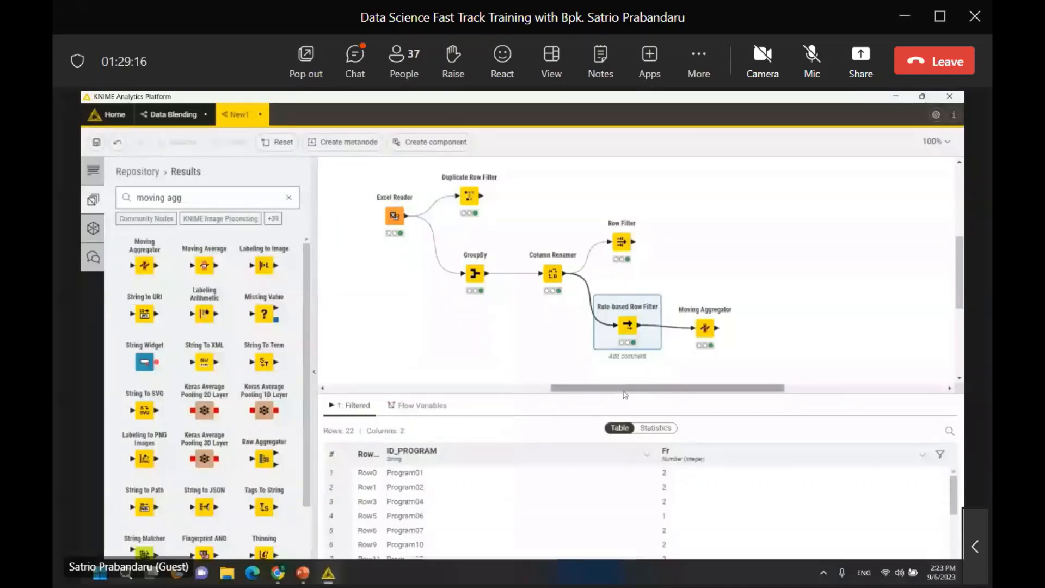
{"action": "left_click", "coordinate": [94, 230]}
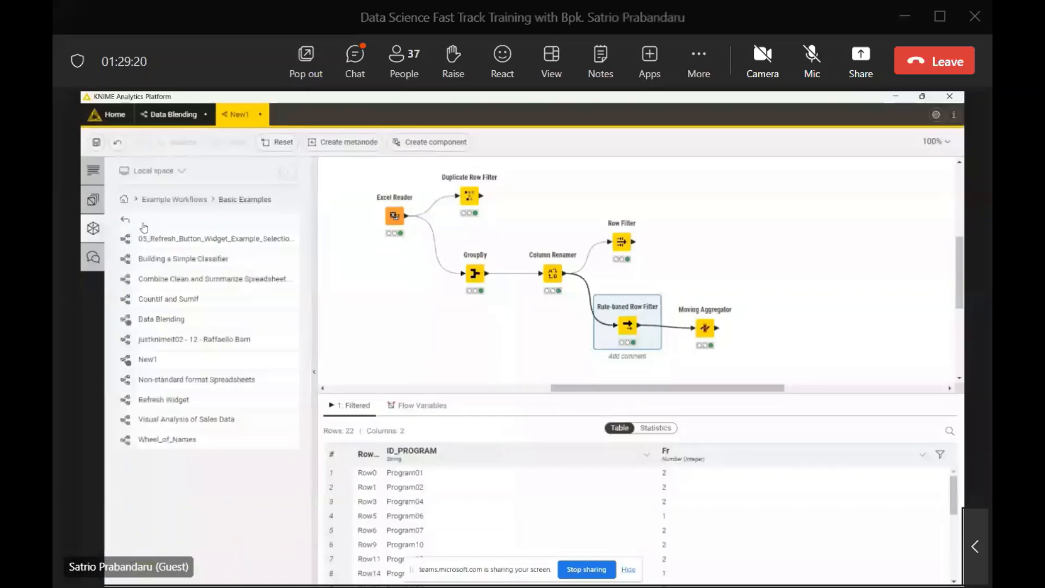